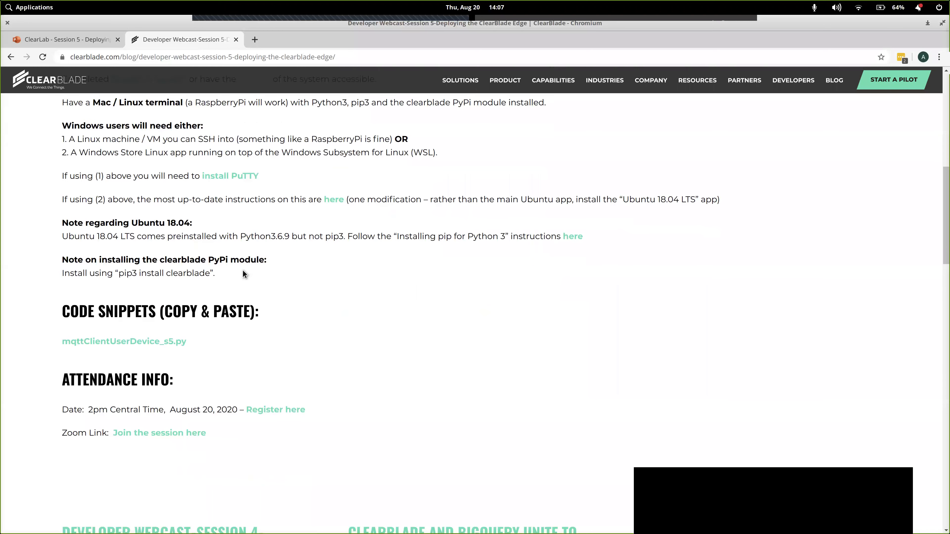
# - Open the mqttClientUserDevice_s5.py code snippet from the webcast page in its own browser tab and bring it into view
pyautogui.scroll(1, 243, 270)
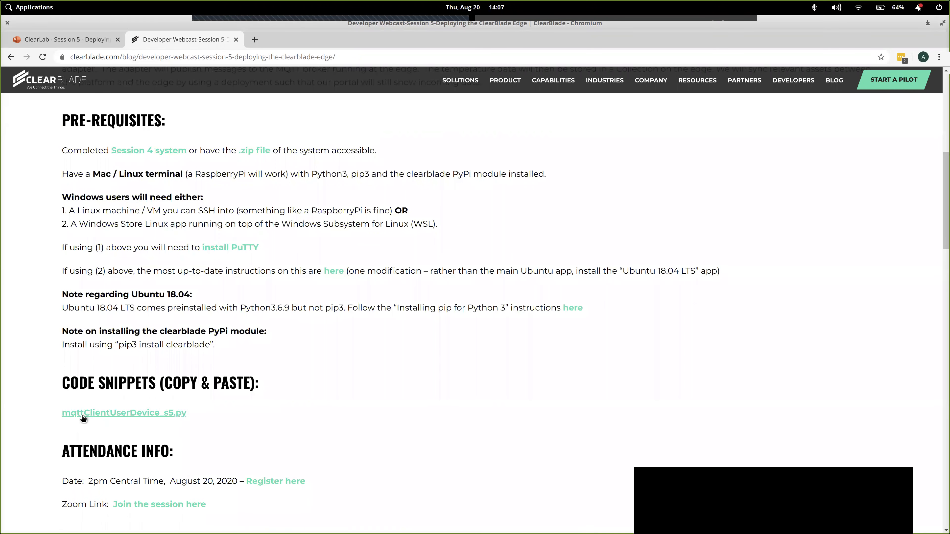
pyautogui.rightClick(162, 414)
pyautogui.click(180, 422)
pyautogui.click(308, 40)
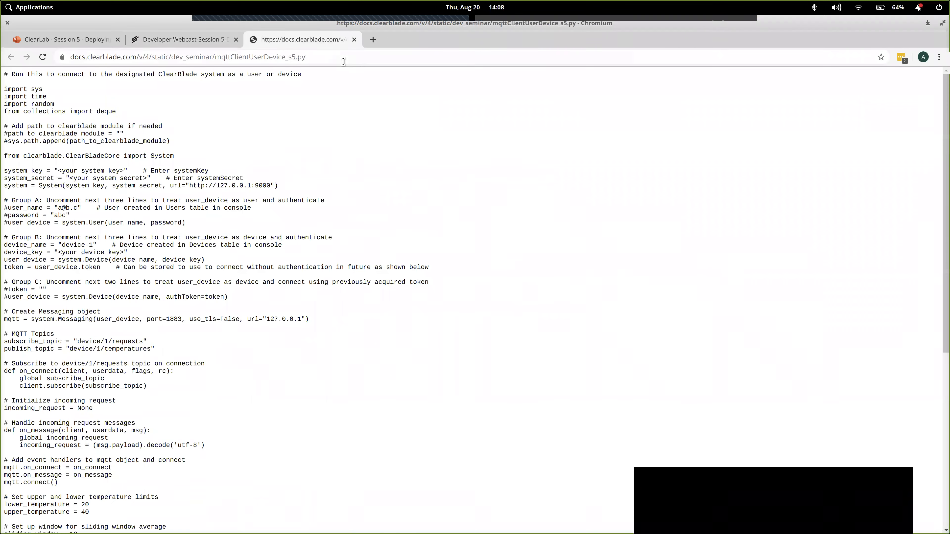
# - Go to platform.clearblade.com in a new browser tab and log in with the prefilled credentials, declining the password manager's update offer
pyautogui.click(373, 40)
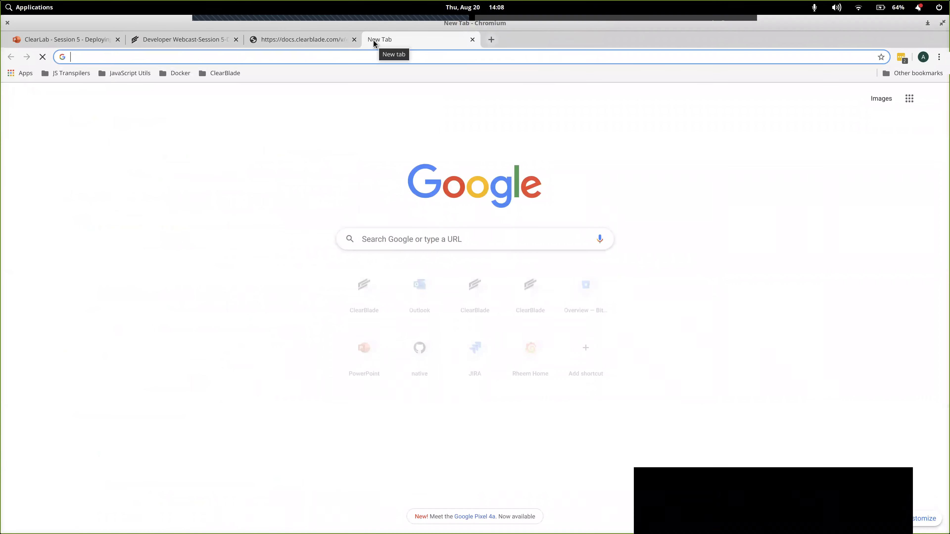
pyautogui.write('platform.clearblade.com')
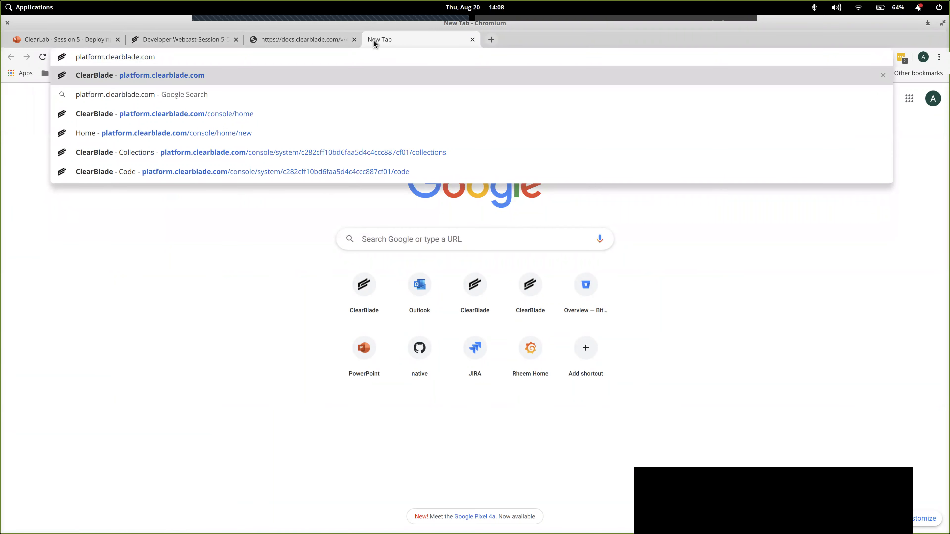
pyautogui.press('Return')
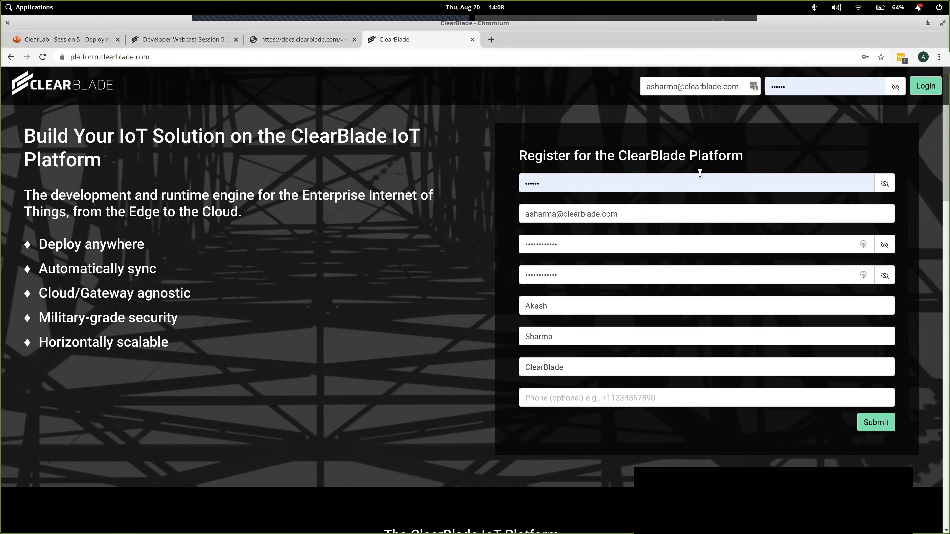
pyautogui.click(926, 86)
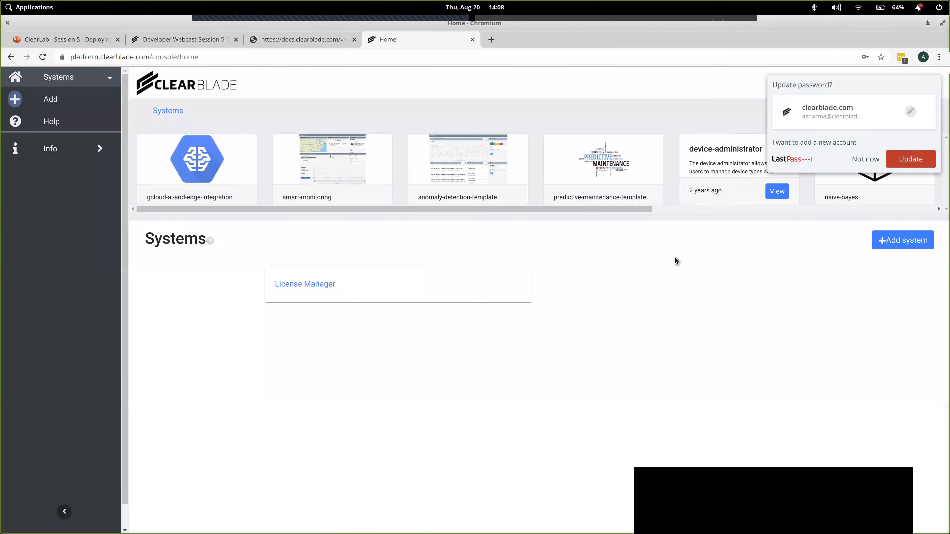
pyautogui.click(868, 156)
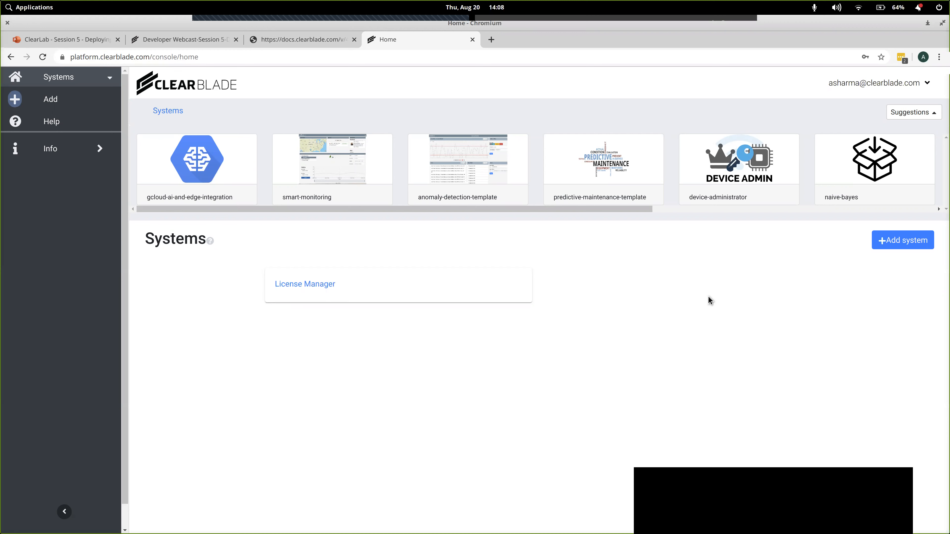
# - Download the Session 4 .zip file from the webcast page's prerequisites and create a new ClearBlade system from Session4.zip
pyautogui.click(204, 48)
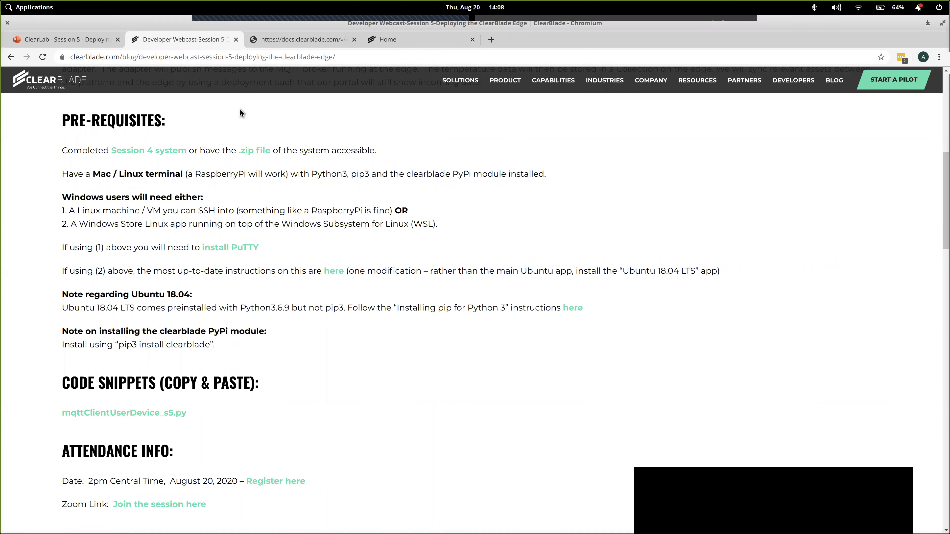
pyautogui.click(266, 152)
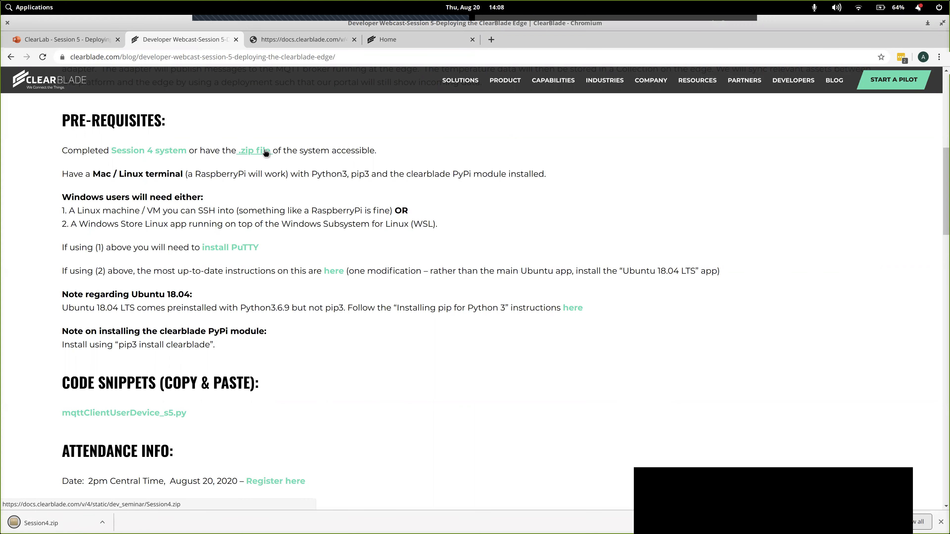
pyautogui.click(424, 41)
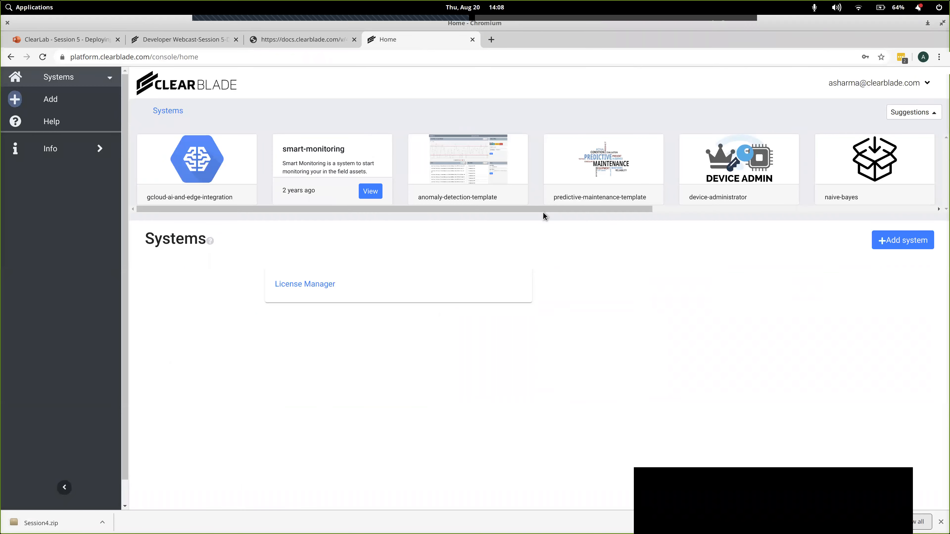
pyautogui.click(876, 239)
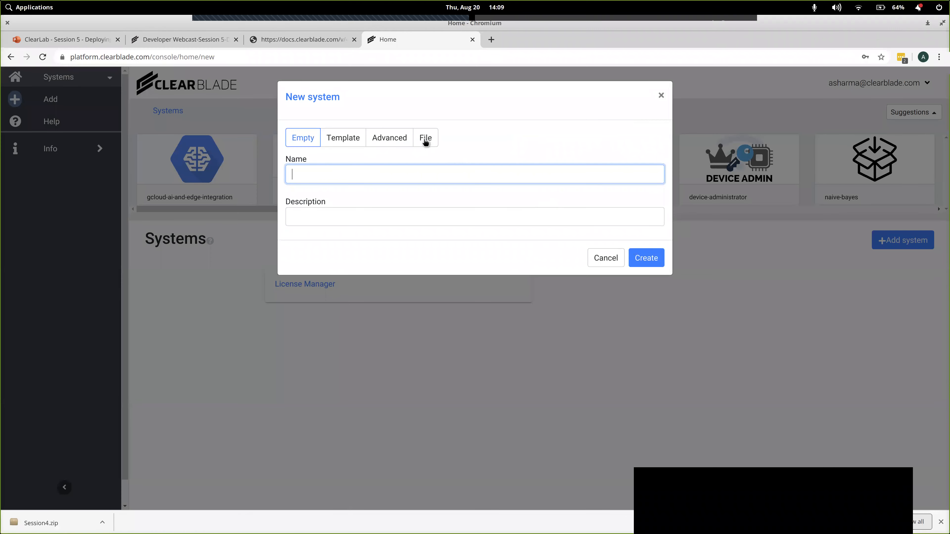
pyautogui.click(425, 138)
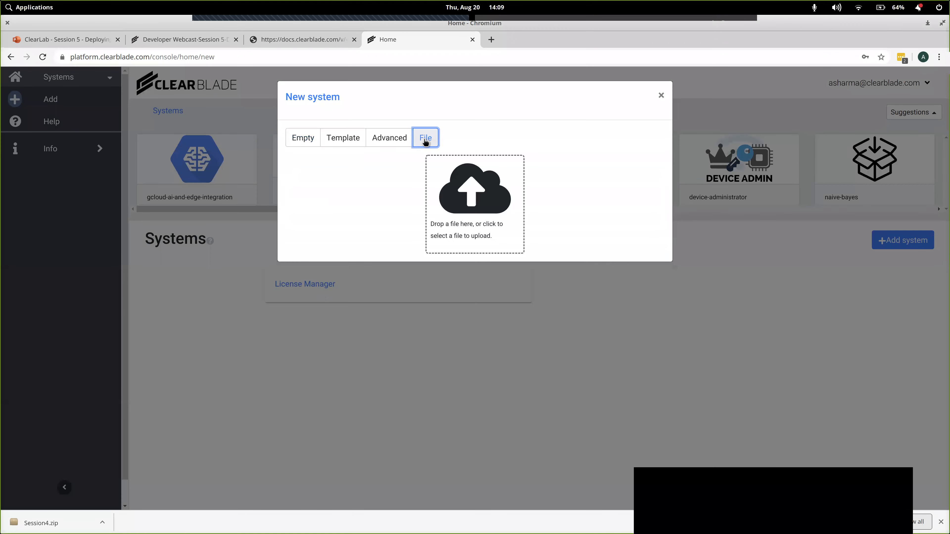
pyautogui.click(486, 207)
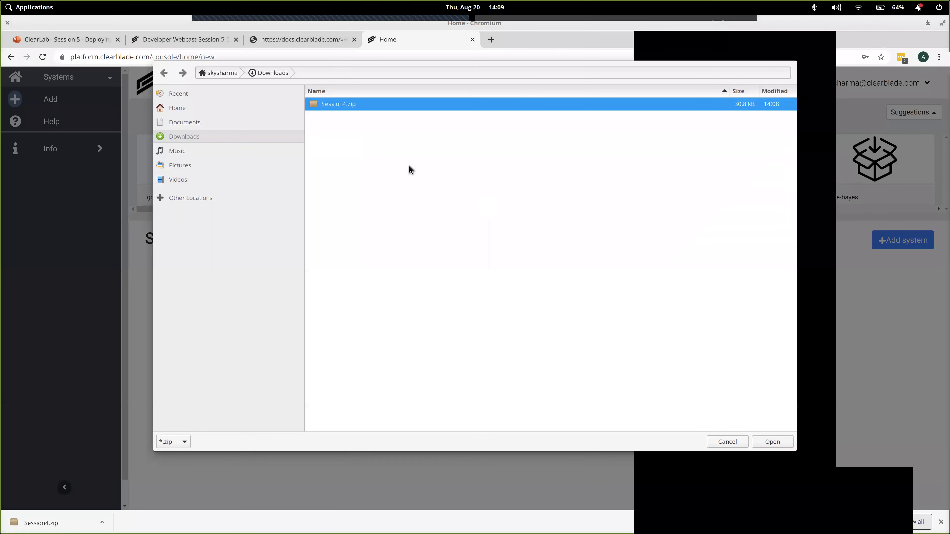
pyautogui.doubleClick(346, 103)
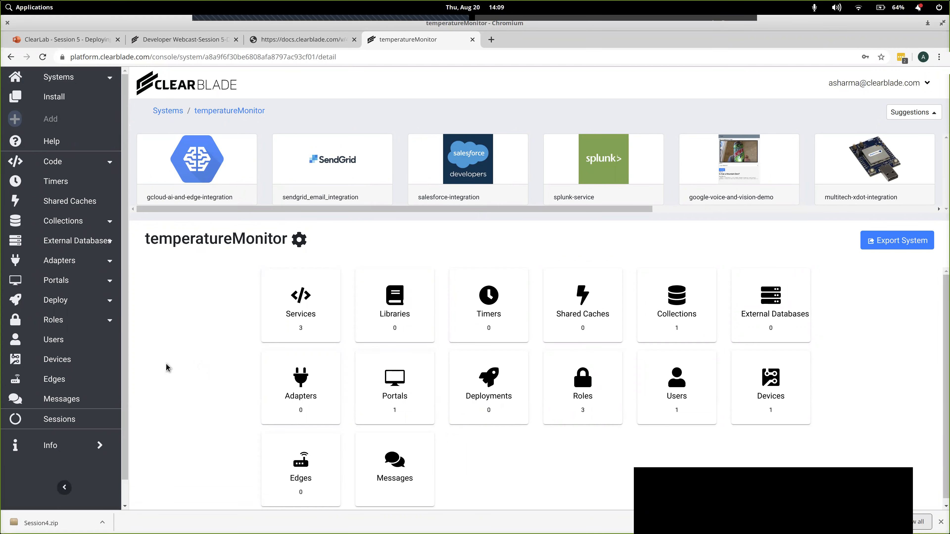
# - Set a new password for the existing user in the temperatureMonitor system's Users table and save the update
pyautogui.click(68, 344)
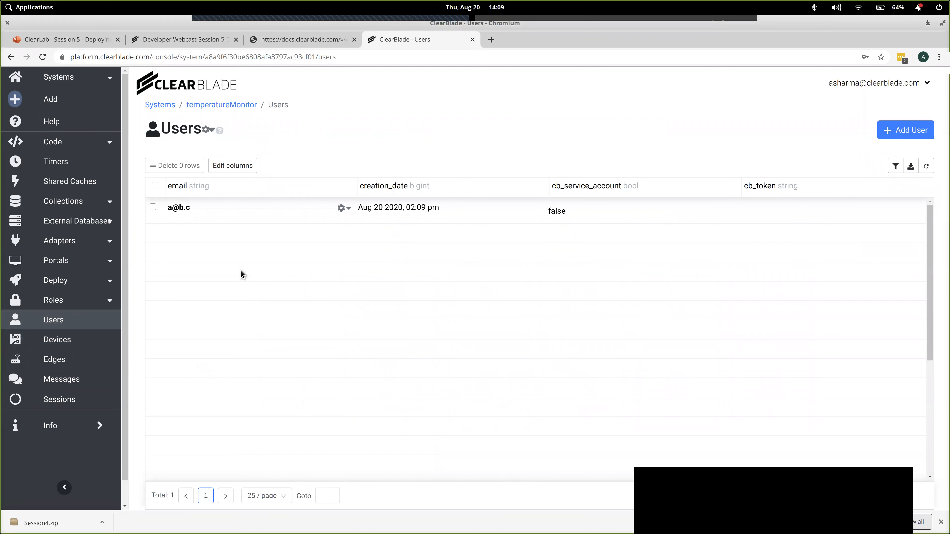
pyautogui.click(345, 209)
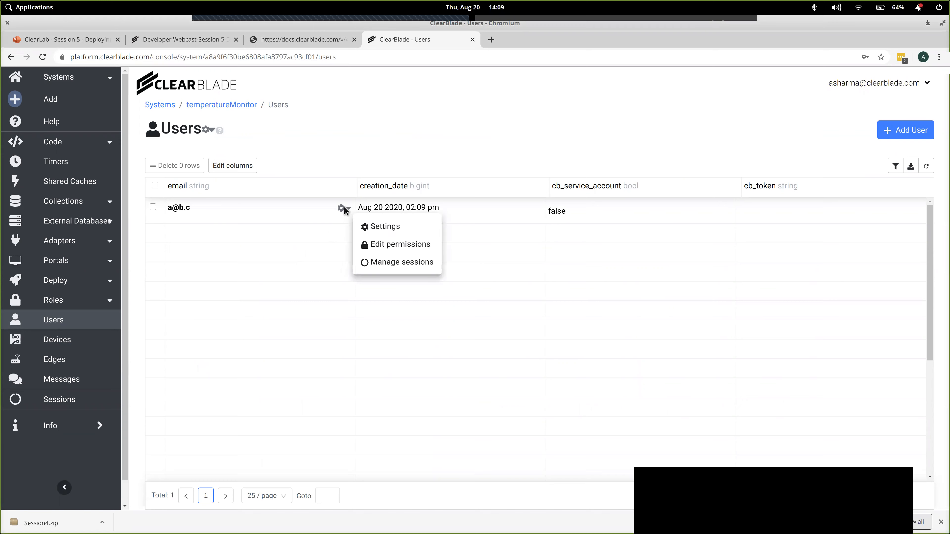
pyautogui.click(389, 228)
pyautogui.click(410, 189)
pyautogui.click(429, 207)
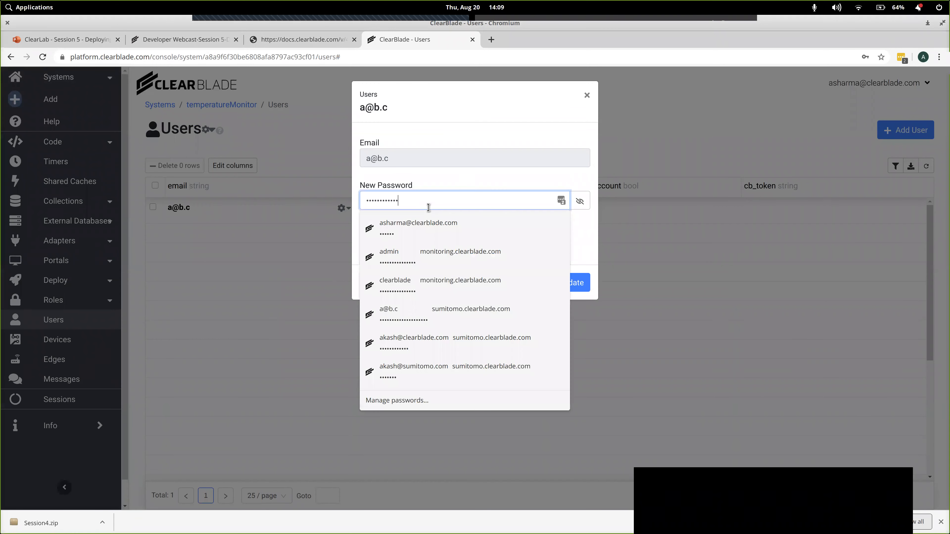
pyautogui.write('1234')
pyautogui.hotkey('ctrl', 'a')
pyautogui.press('BackSpace')
pyautogui.write('1234')
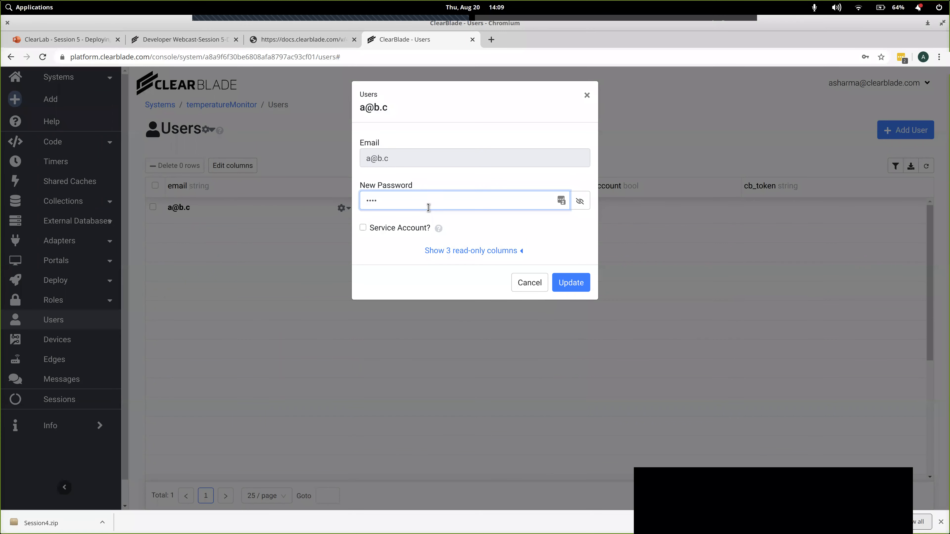
pyautogui.click(571, 283)
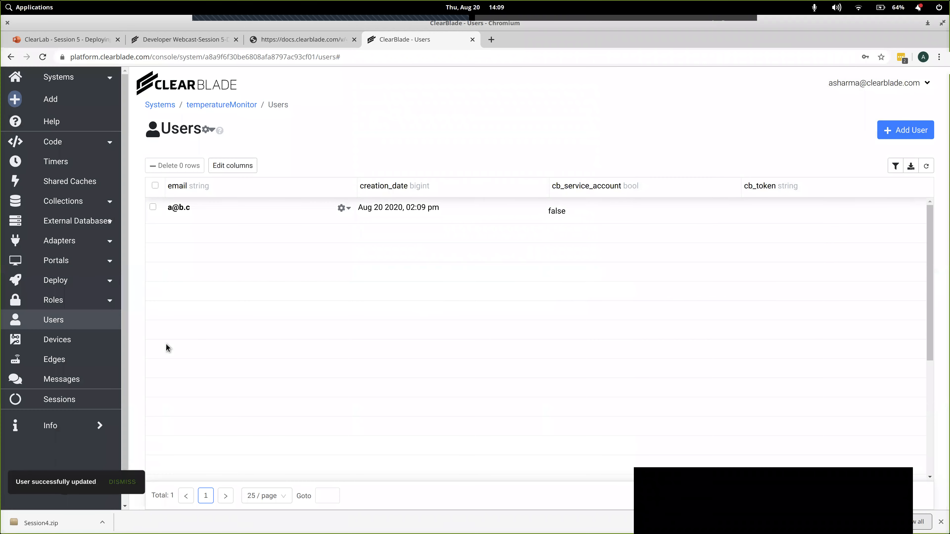
# - Delete device-1 from the temperatureMonitor system's Devices table
pyautogui.click(76, 340)
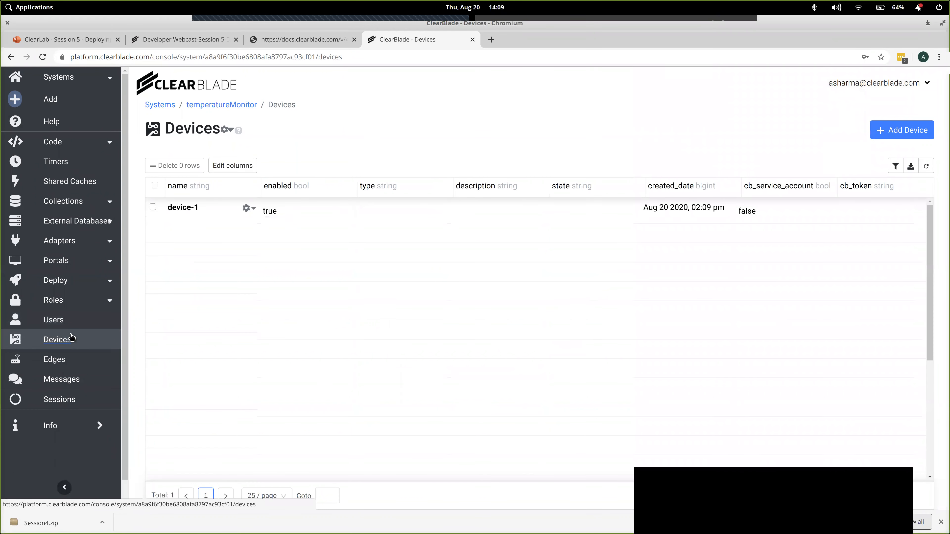
pyautogui.click(153, 207)
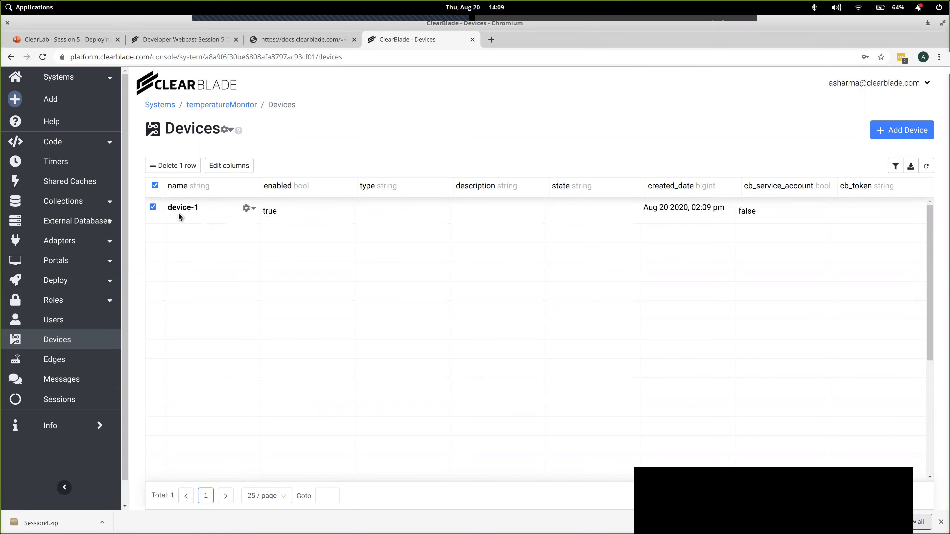
pyautogui.click(187, 167)
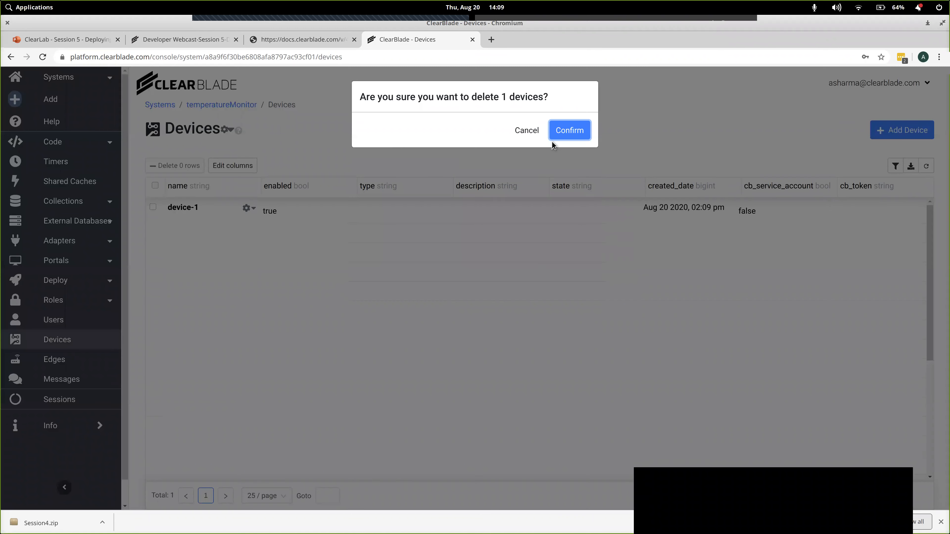
pyautogui.click(583, 132)
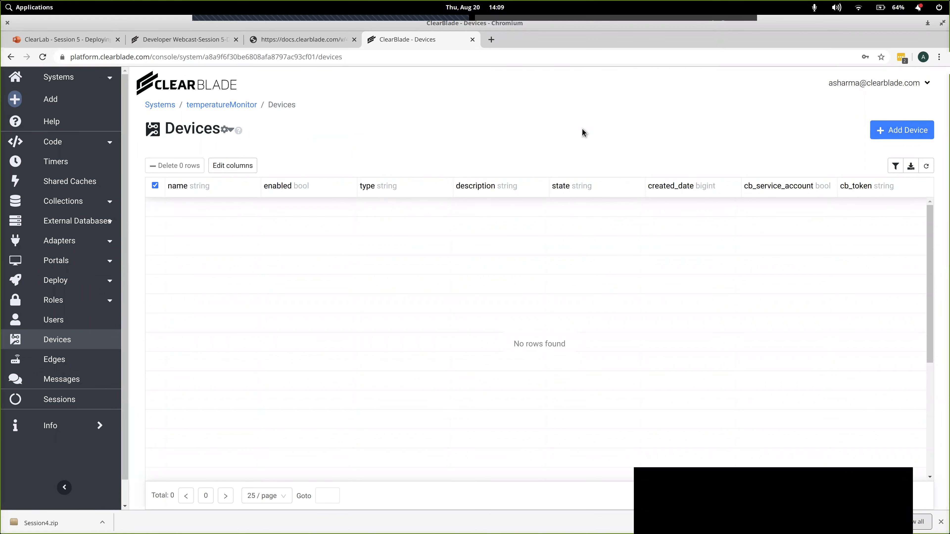
# - Open temperatureMonitorPortal and log in with the system user's e-mail and password, declining to save the credentials
pyautogui.click(86, 262)
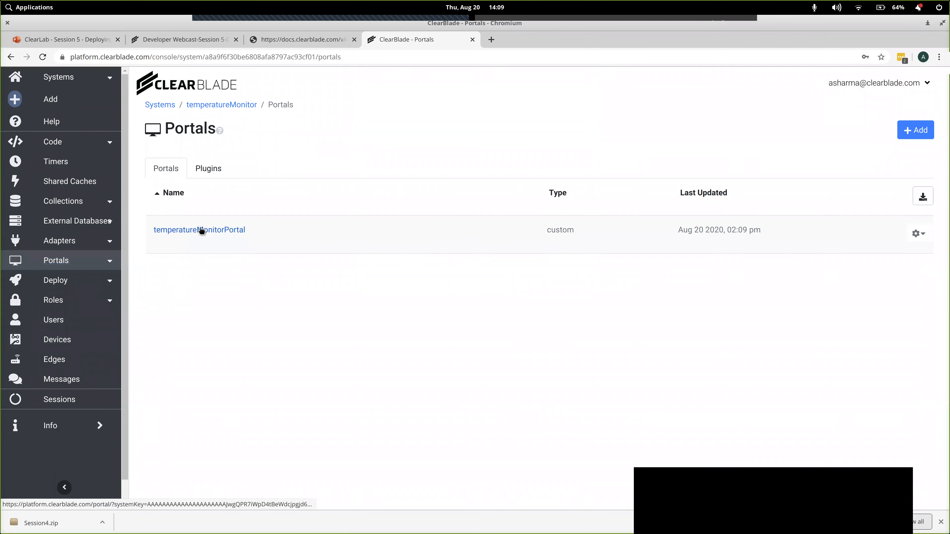
pyautogui.click(212, 231)
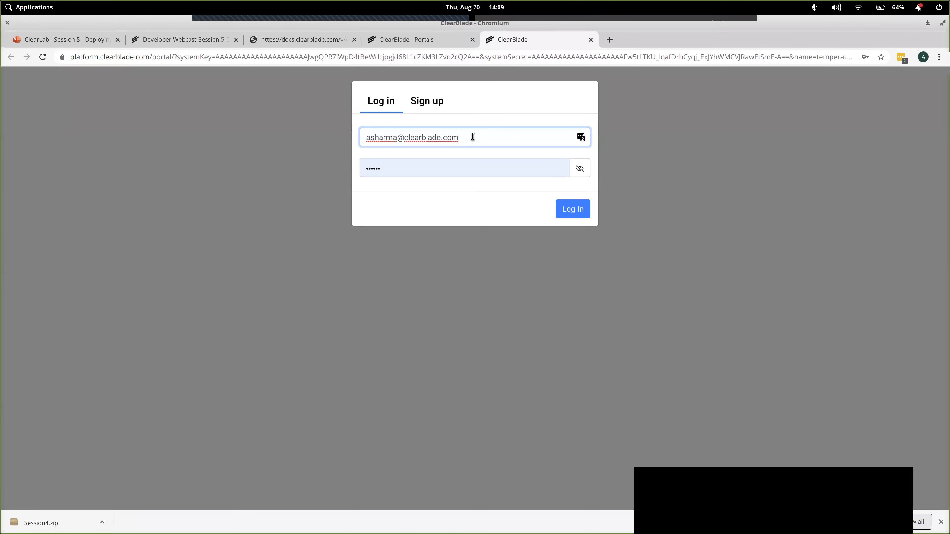
pyautogui.tripleClick(472, 136)
pyautogui.write('a@b.c')
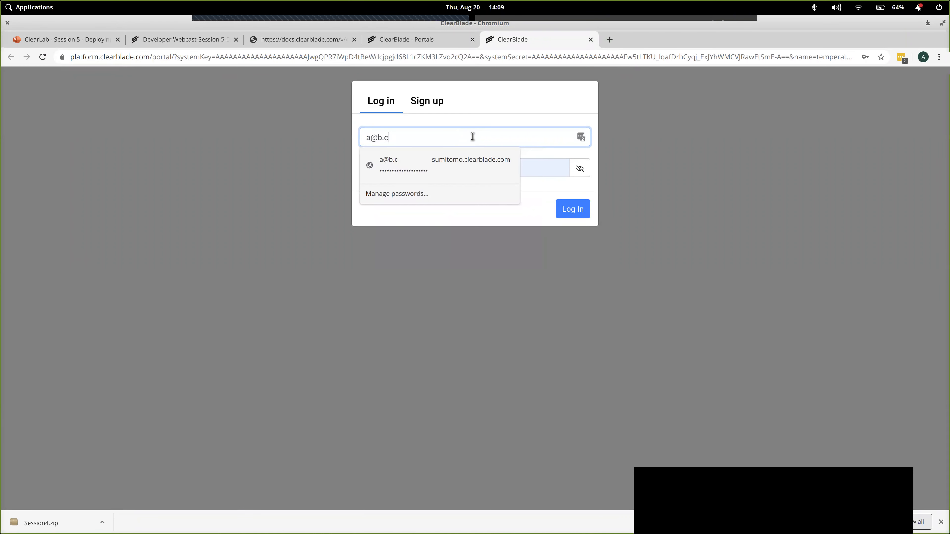
pyautogui.press('Tab')
pyautogui.write('asdf')
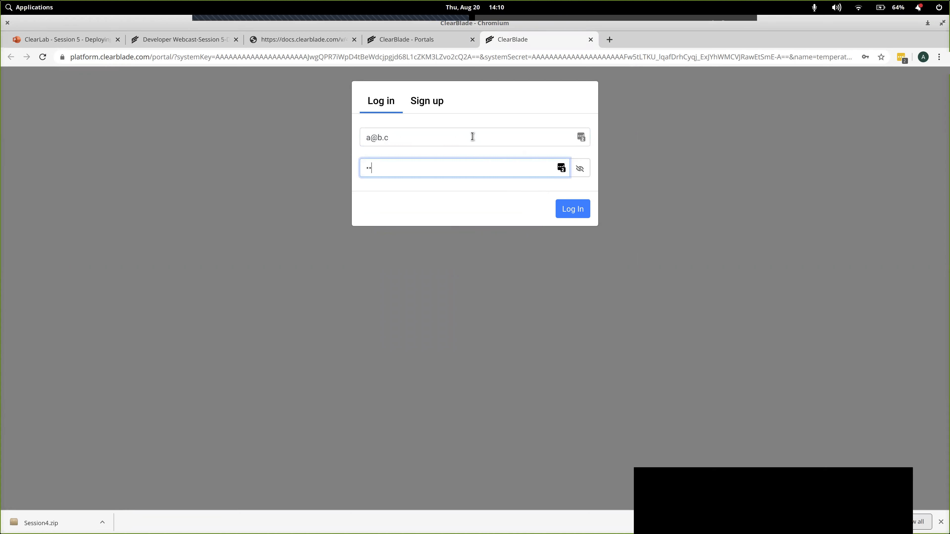
pyautogui.click(572, 210)
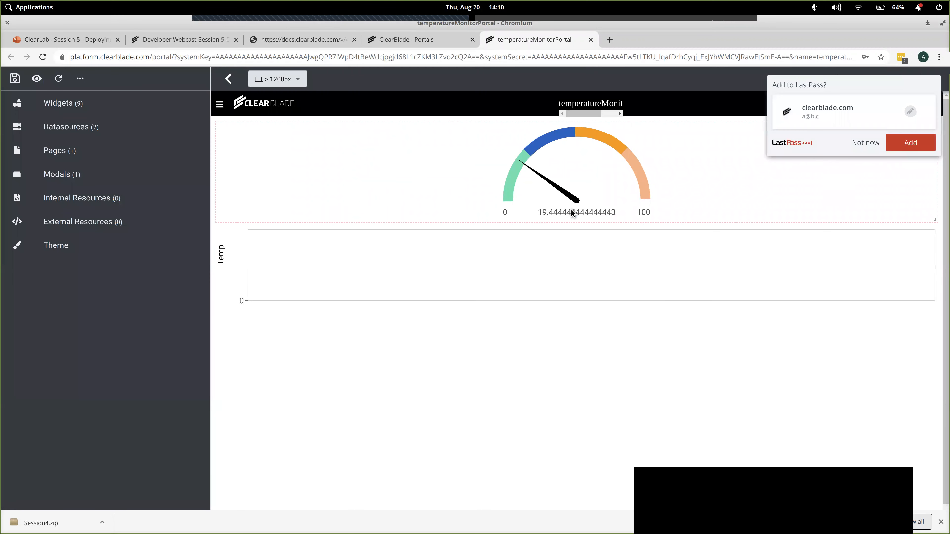
pyautogui.click(862, 146)
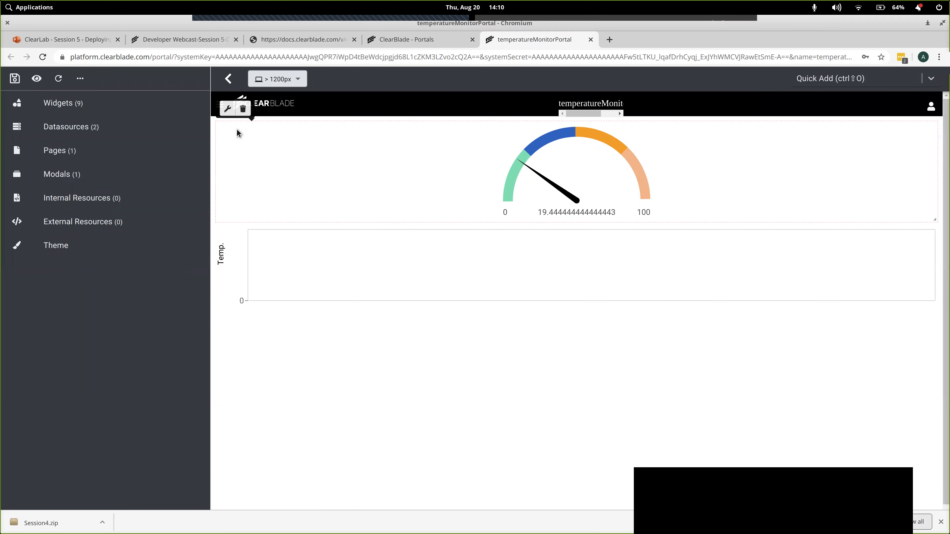
# - Switch temperatureMonitorPortal to preview mode, and duplicate the console's Portals browser tab
pyautogui.click(37, 81)
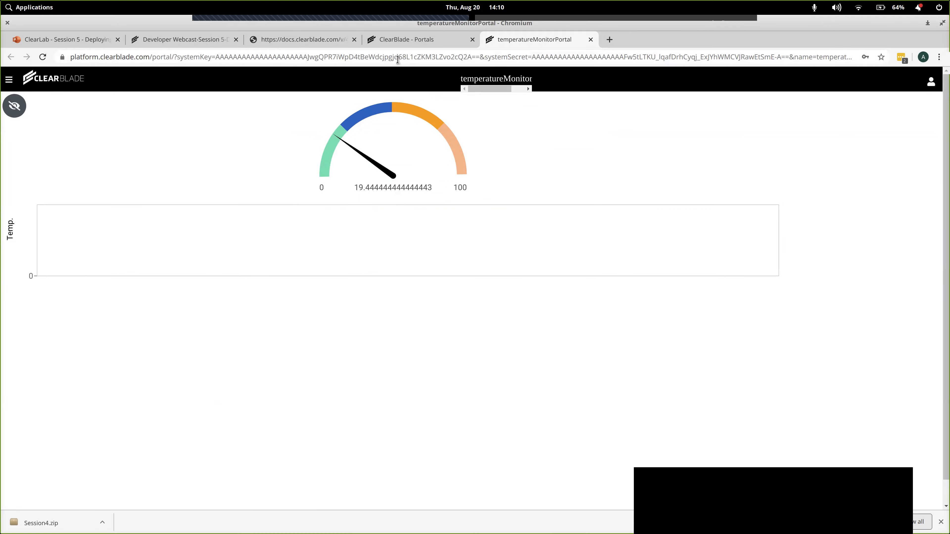
pyautogui.click(412, 41)
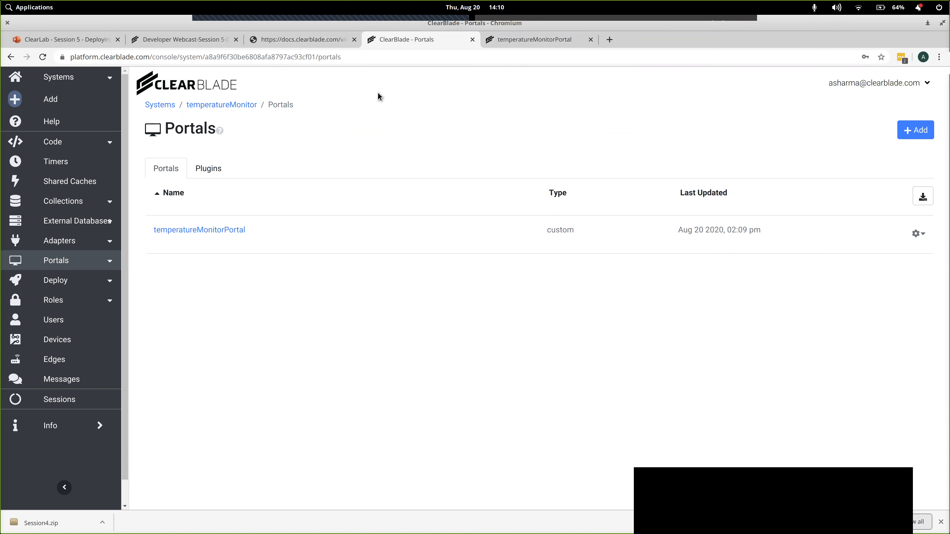
pyautogui.rightClick(412, 42)
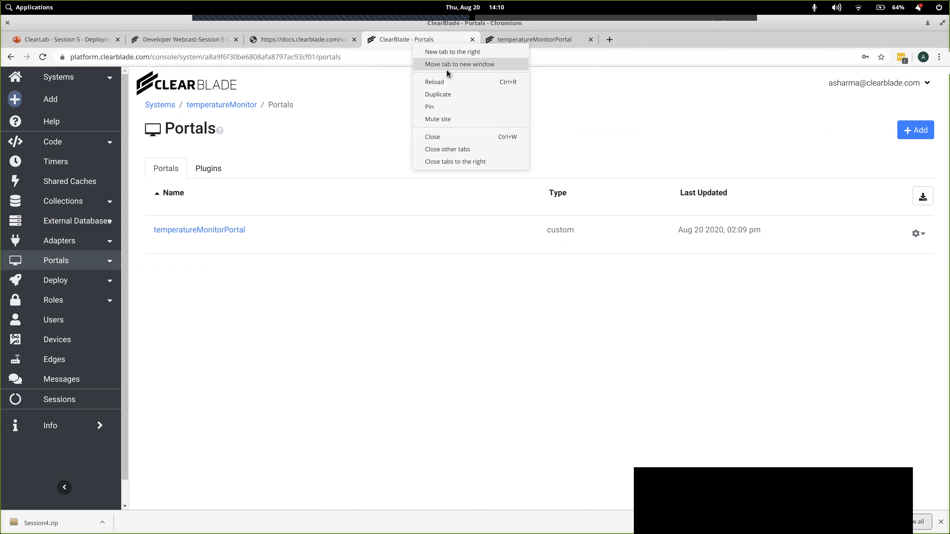
pyautogui.click(451, 90)
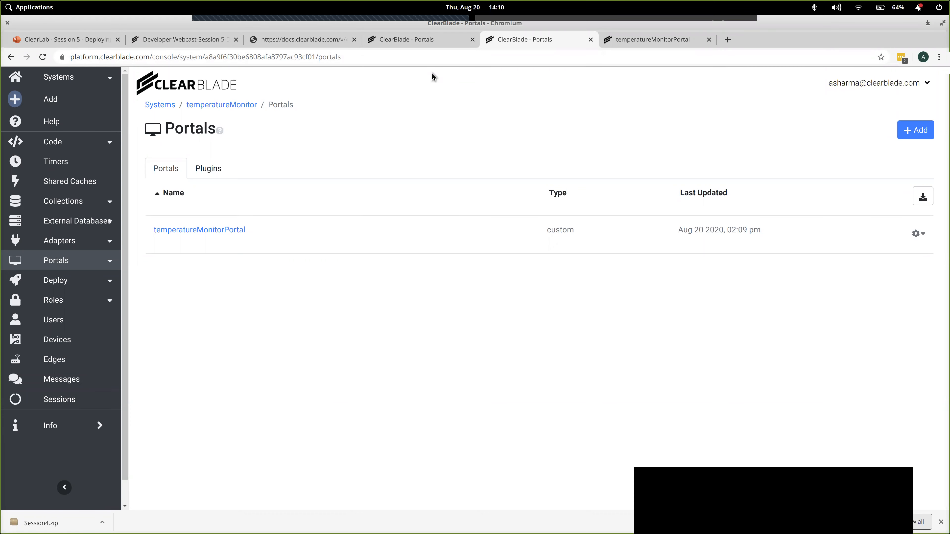
# - Copy the entire mqttClientUserDevice_s5.py script from the ClearBlade docs page into a new, empty file in Visual Studio Code
pyautogui.click(305, 41)
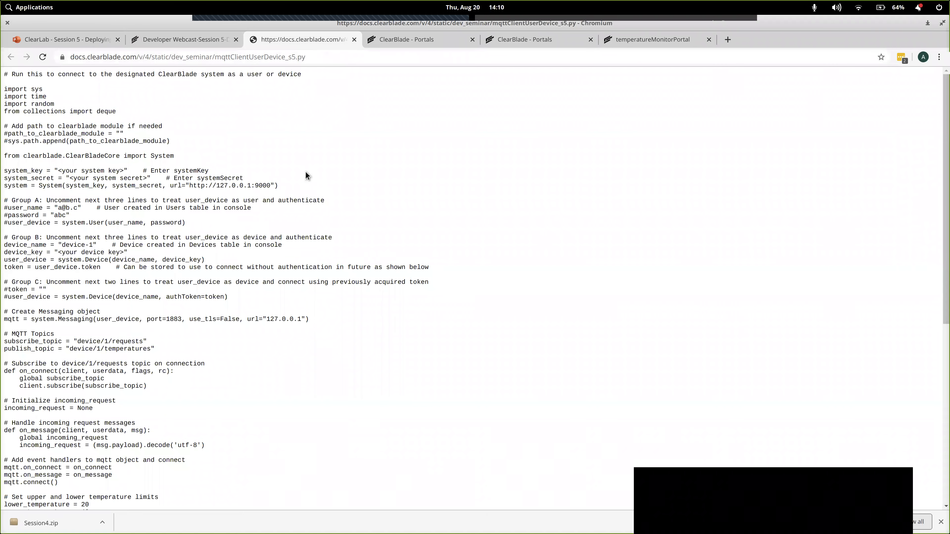
pyautogui.hotkey('ctrl', 'a')
pyautogui.hotkey('ctrl', 'c')
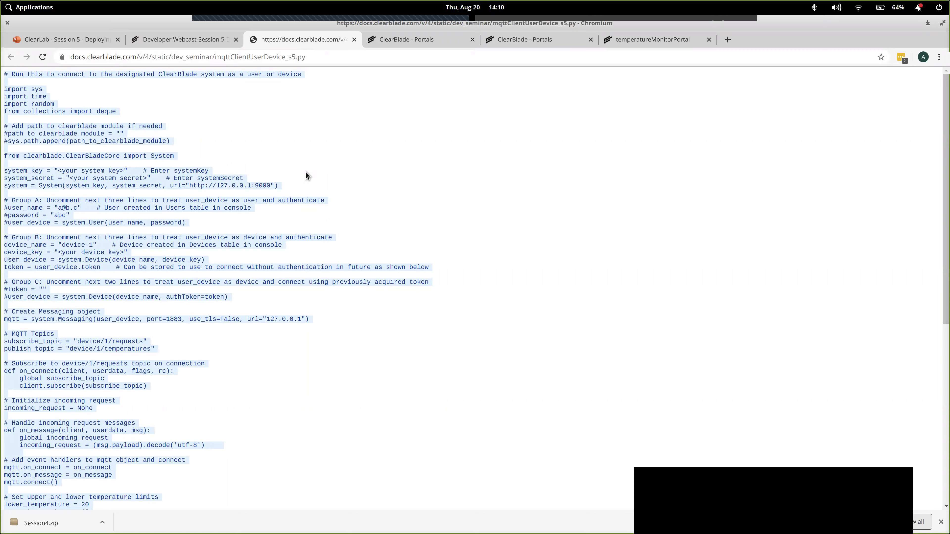
pyautogui.hotkey('alt', 'Tab')
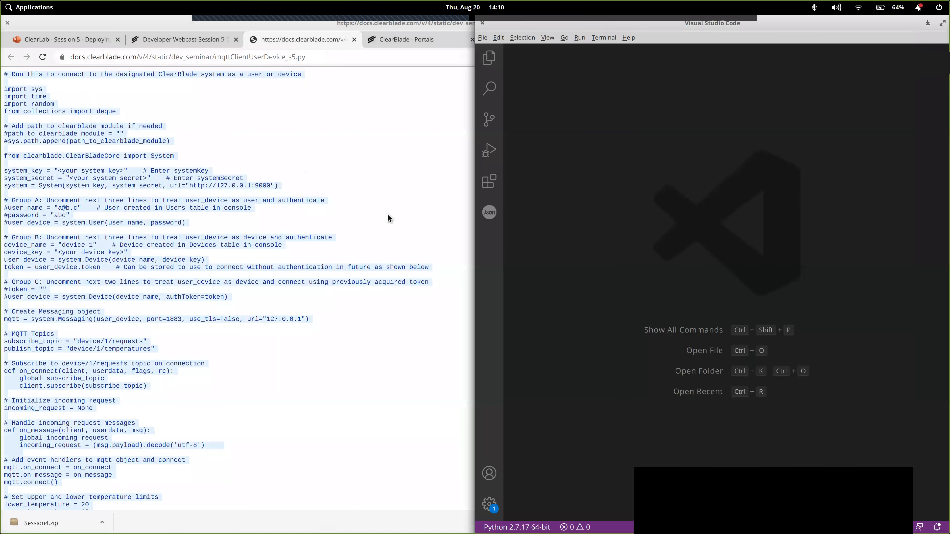
pyautogui.click(483, 37)
pyautogui.click(496, 52)
pyautogui.click(602, 78)
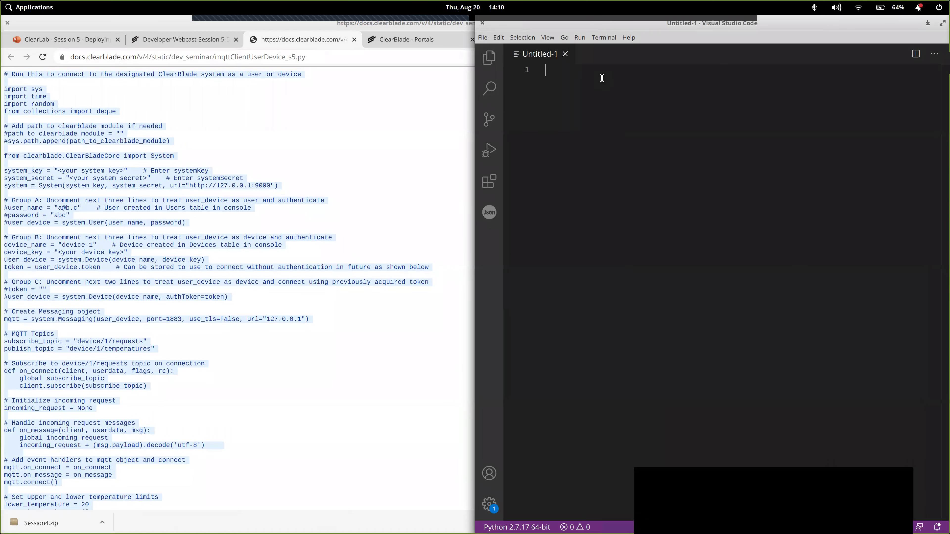
pyautogui.hotkey('ctrl', 'v')
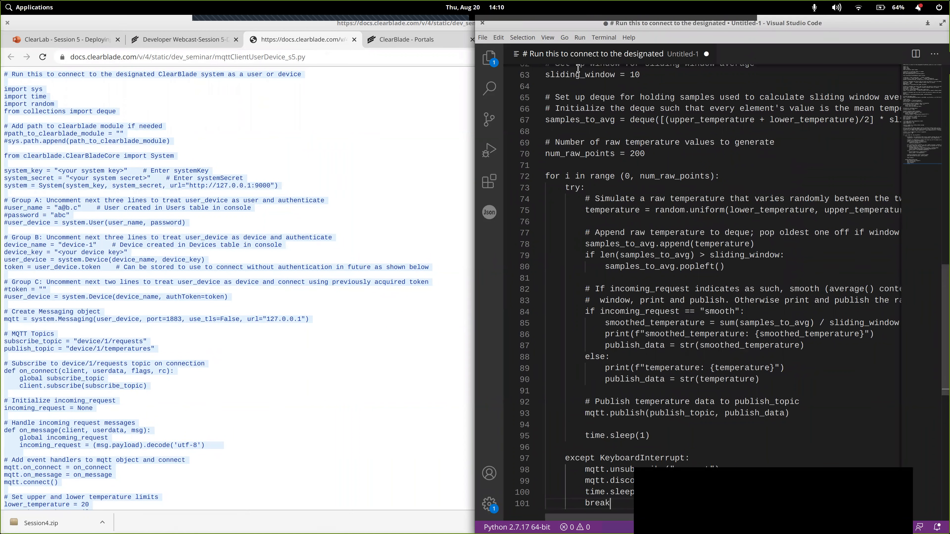
# - Save the new file as temperatureAdapter.py in Downloads, and close the browser page holding the source script
pyautogui.click(482, 37)
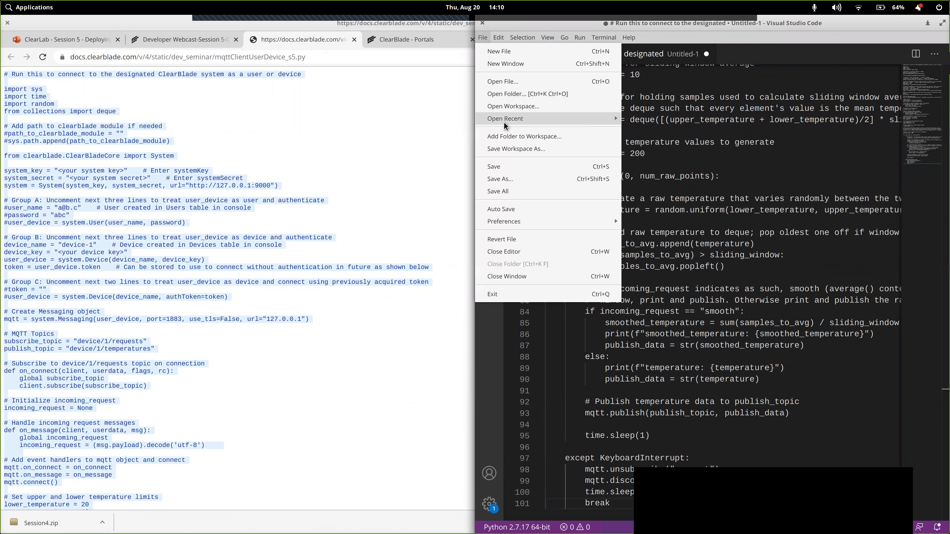
pyautogui.click(501, 165)
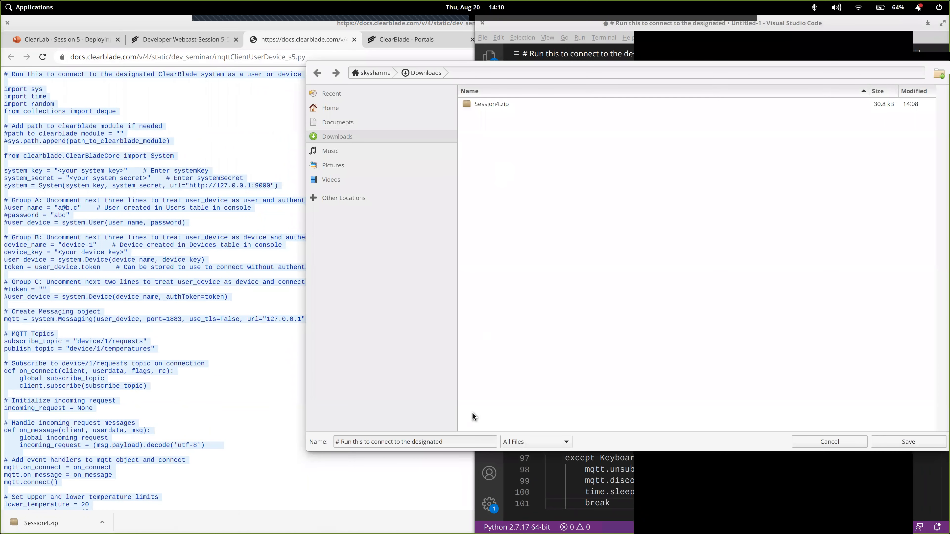
pyautogui.click(464, 442)
pyautogui.hotkey('ctrl', 'shift', 'Left')
pyautogui.hotkey('ctrl', 'shift', 'Left')
pyautogui.hotkey('ctrl', 'shift', 'Left')
pyautogui.hotkey('ctrl', 'shift', 'Left')
pyautogui.hotkey('ctrl', 'shift', 'Left')
pyautogui.hotkey('ctrl', 'shift', 'Left')
pyautogui.hotkey('ctrl', 'shift', 'Left')
pyautogui.hotkey('ctrl', 'shift', 'Left')
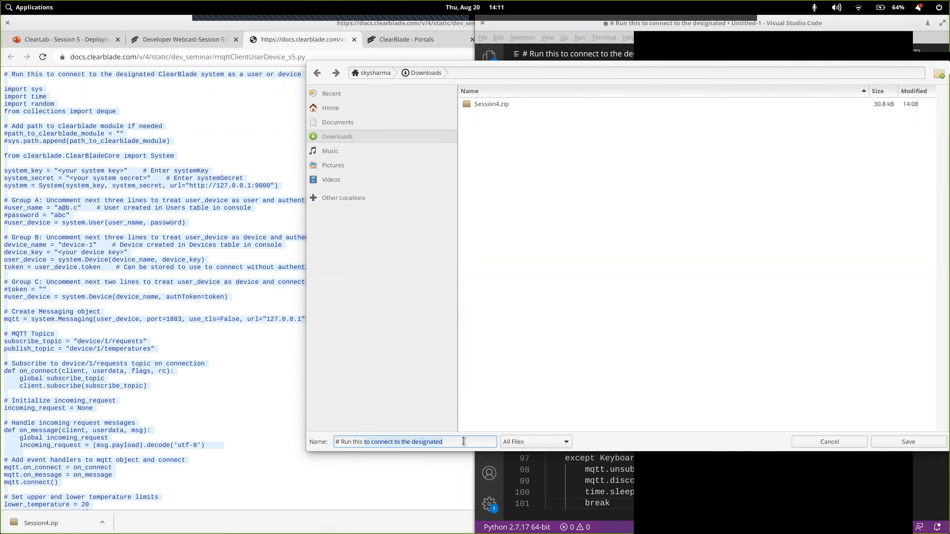
pyautogui.write('temperat')
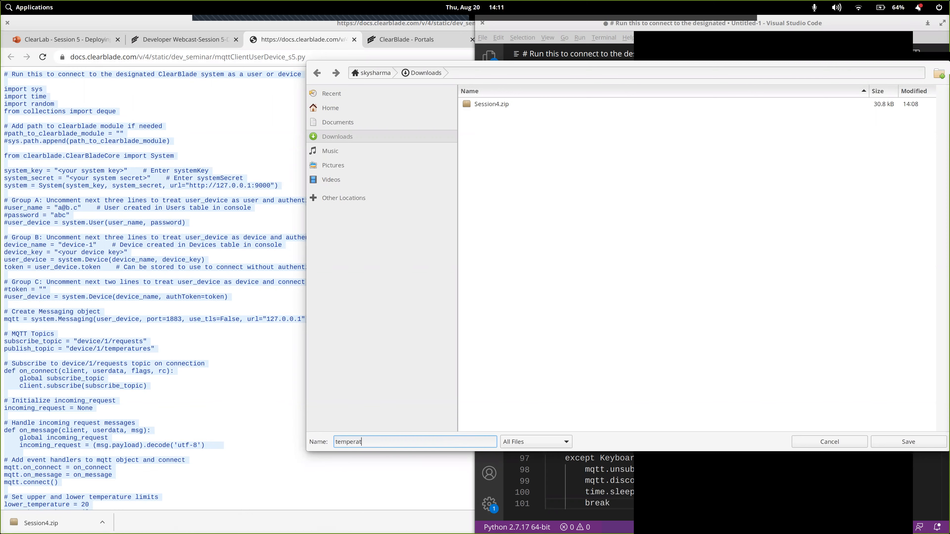
pyautogui.write('ureAdapter.py')
pyautogui.click(906, 443)
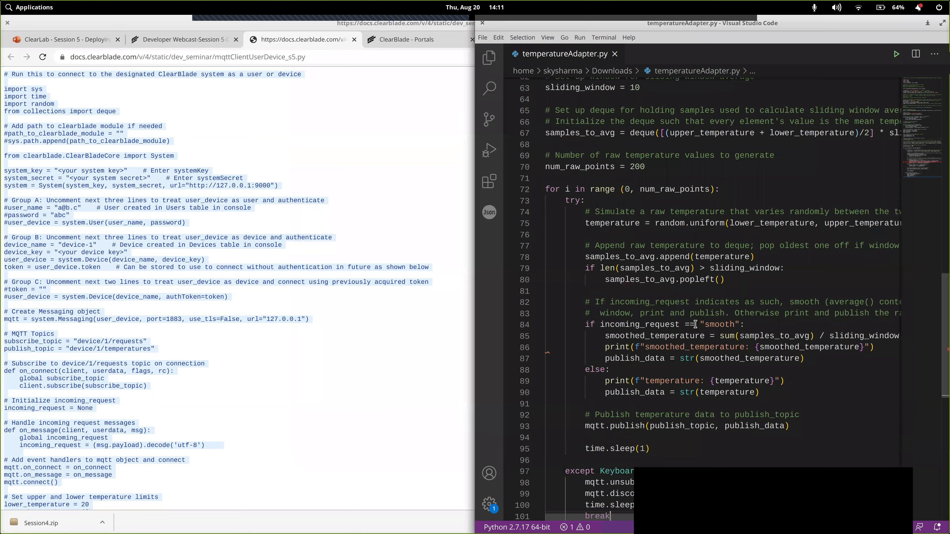
pyautogui.scroll(20, 711, 336)
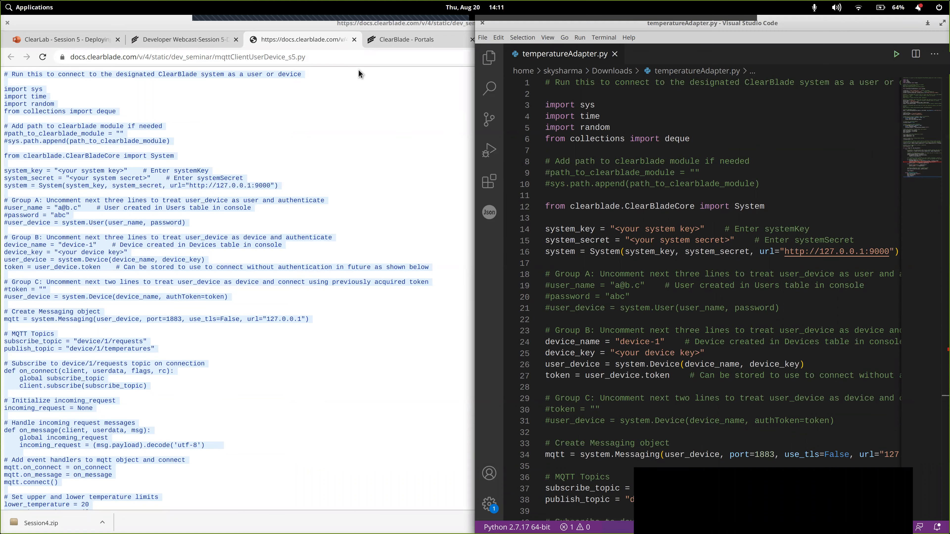
pyautogui.click(355, 40)
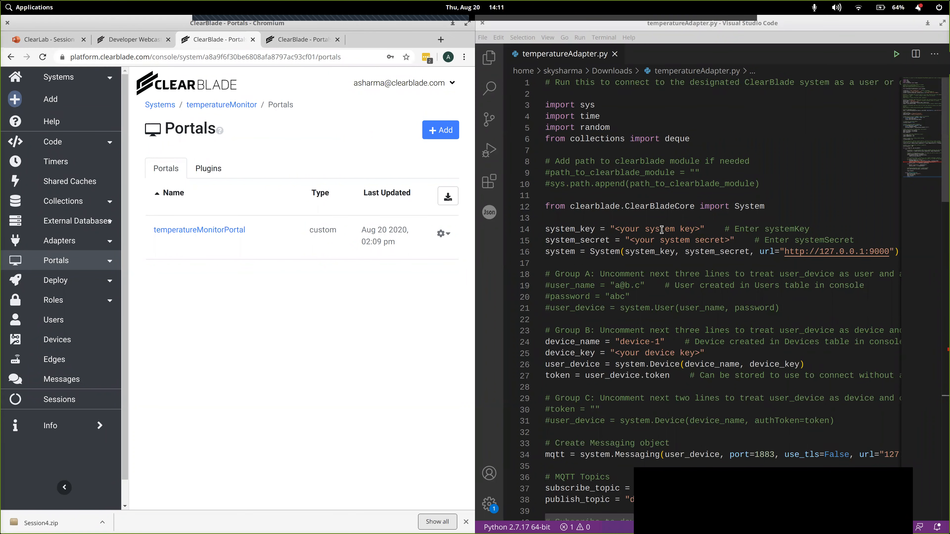
# - Copy the system key from the temperatureMonitor system's settings over the system_key placeholder in temperatureAdapter.py
pyautogui.click(234, 109)
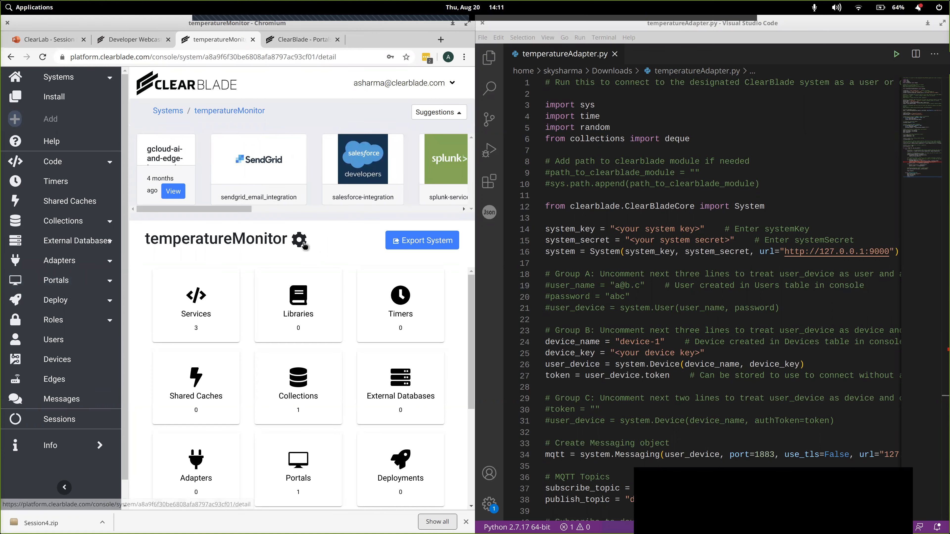
pyautogui.click(299, 240)
pyautogui.scroll(-2, 290, 270)
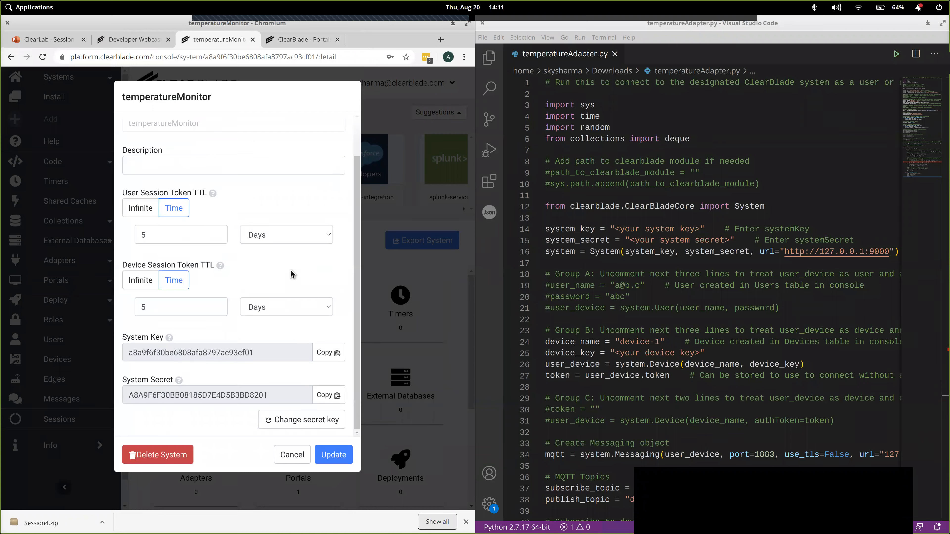
pyautogui.click(318, 355)
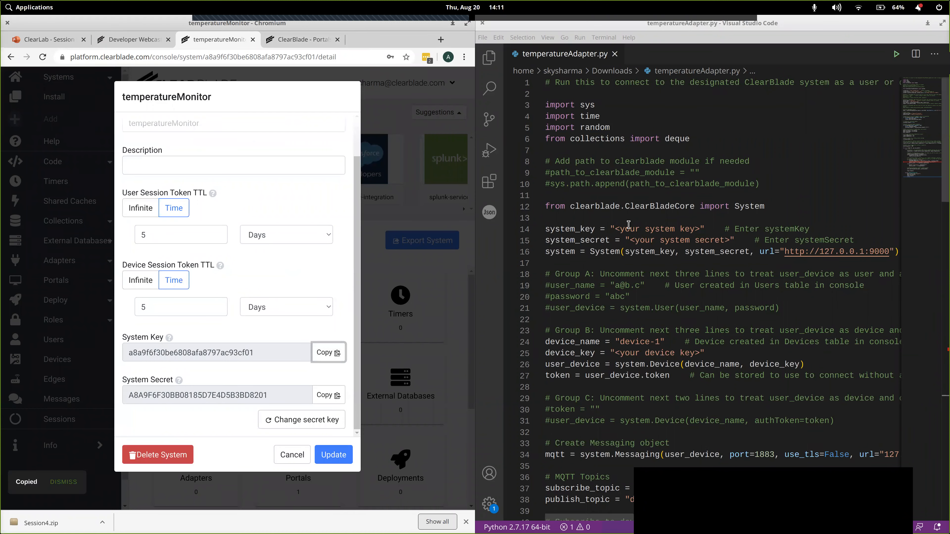
pyautogui.click(614, 227)
pyautogui.hotkey('shift', 'Right')
pyautogui.hotkey('shift', 'Right')
pyautogui.hotkey('shift', 'Right')
pyautogui.hotkey('shift', 'Right')
pyautogui.hotkey('shift', 'Right')
pyautogui.hotkey('shift', 'Right')
pyautogui.hotkey('shift', 'Right')
pyautogui.hotkey('shift', 'Right')
pyautogui.hotkey('shift', 'Right')
pyautogui.hotkey('shift', 'Right')
pyautogui.hotkey('shift', 'Right')
pyautogui.hotkey('shift', 'Right')
pyautogui.hotkey('shift', 'Right')
pyautogui.hotkey('shift', 'Right')
pyautogui.hotkey('shift', 'Right')
pyautogui.hotkey('shift', 'Right')
pyautogui.hotkey('shift', 'Right')
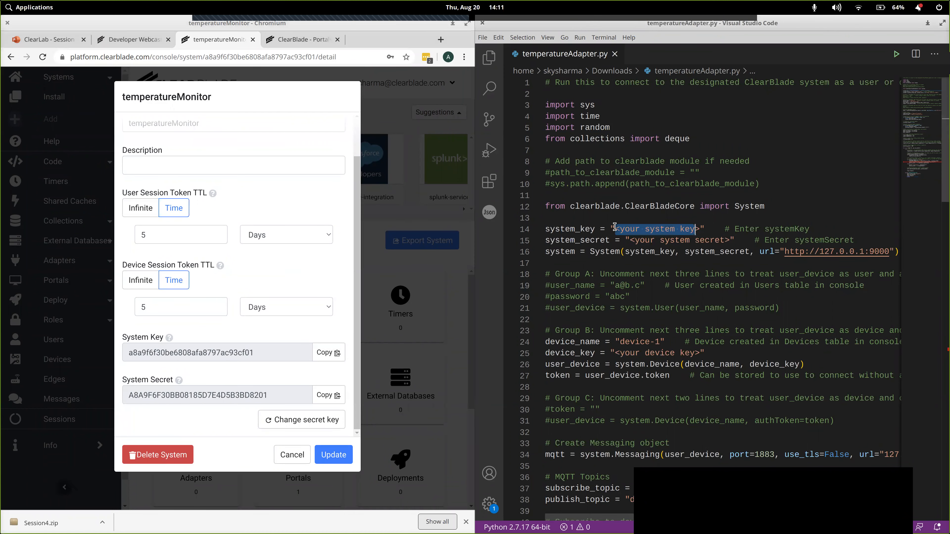
pyautogui.hotkey('ctrl', 'v')
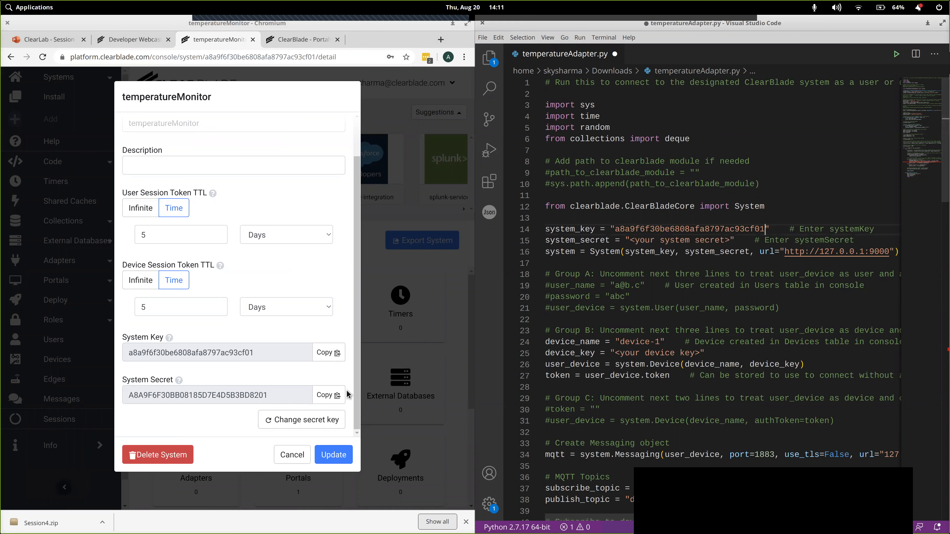
# - Replace the system_secret placeholder with the temperatureMonitor system secret, save the script, and dismiss the system settings without updating
pyautogui.click(323, 396)
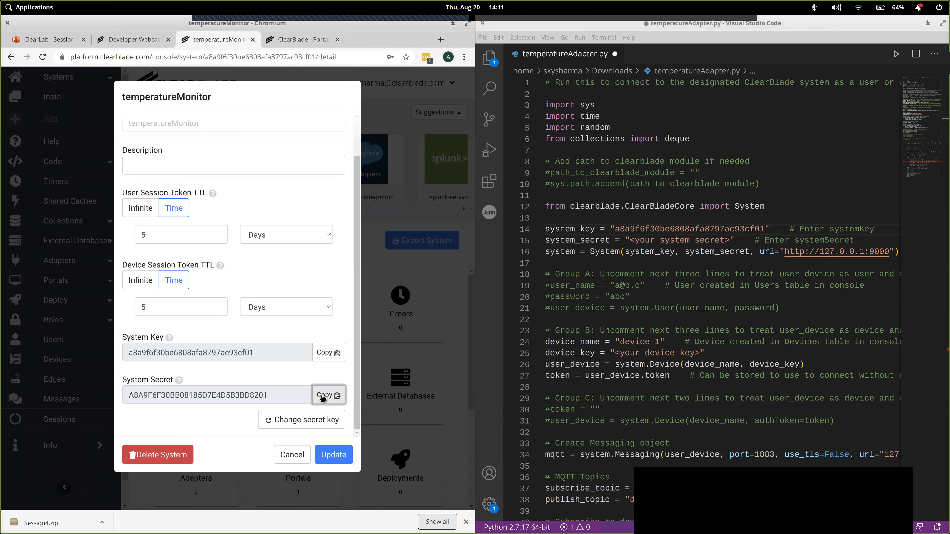
pyautogui.click(632, 240)
pyautogui.hotkey('shift', 'Right')
pyautogui.hotkey('shift', 'Right')
pyautogui.hotkey('shift', 'Right')
pyautogui.hotkey('shift', 'Right')
pyautogui.hotkey('shift', 'Right')
pyautogui.hotkey('shift', 'Right')
pyautogui.hotkey('shift', 'Right')
pyautogui.hotkey('shift', 'Right')
pyautogui.hotkey('shift', 'Right')
pyautogui.hotkey('shift', 'Right')
pyautogui.hotkey('shift', 'Right')
pyautogui.hotkey('shift', 'Right')
pyautogui.hotkey('shift', 'Right')
pyautogui.hotkey('shift', 'Right')
pyautogui.hotkey('shift', 'Right')
pyautogui.hotkey('shift', 'Right')
pyautogui.hotkey('shift', 'Right')
pyautogui.hotkey('shift', 'Right')
pyautogui.hotkey('shift', 'Right')
pyautogui.hotkey('shift', 'Right')
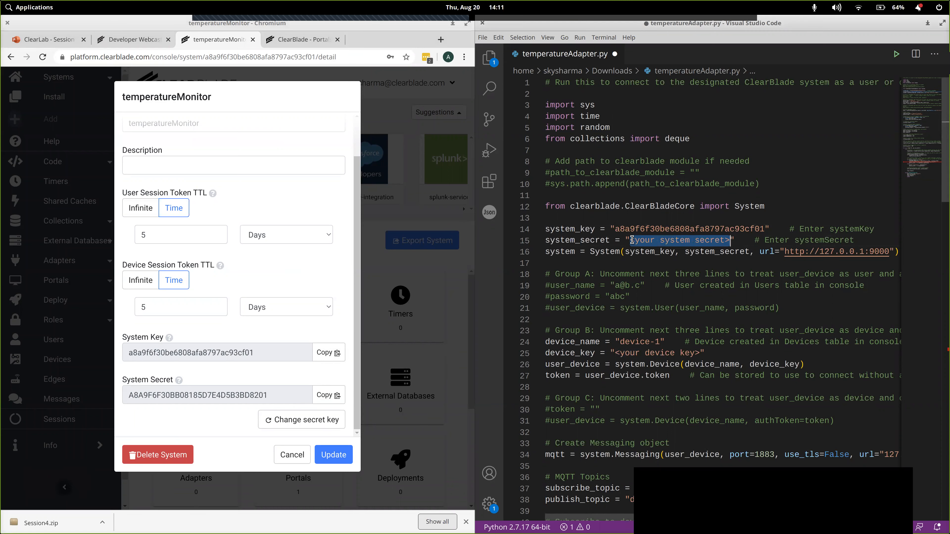
pyautogui.hotkey('ctrl', 'v')
pyautogui.hotkey('ctrl', 's')
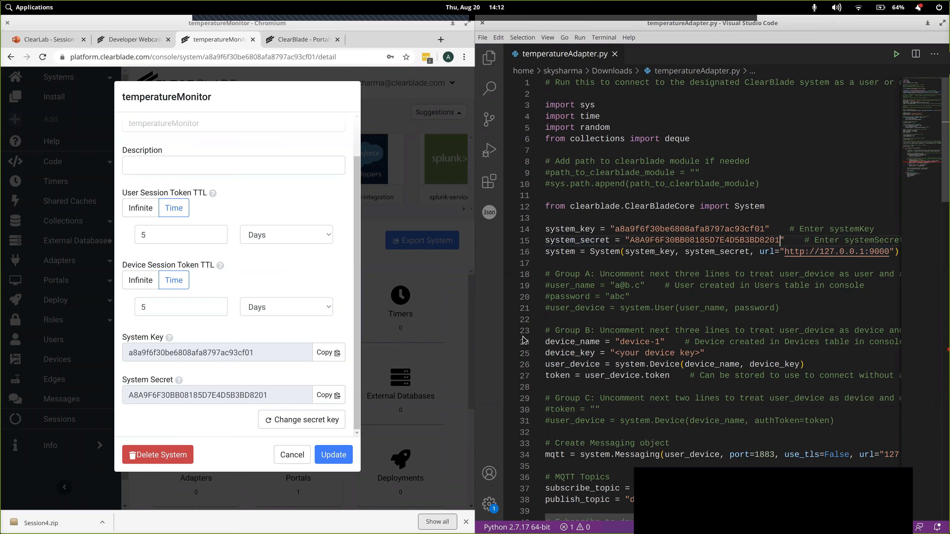
pyautogui.doubleClick(564, 251)
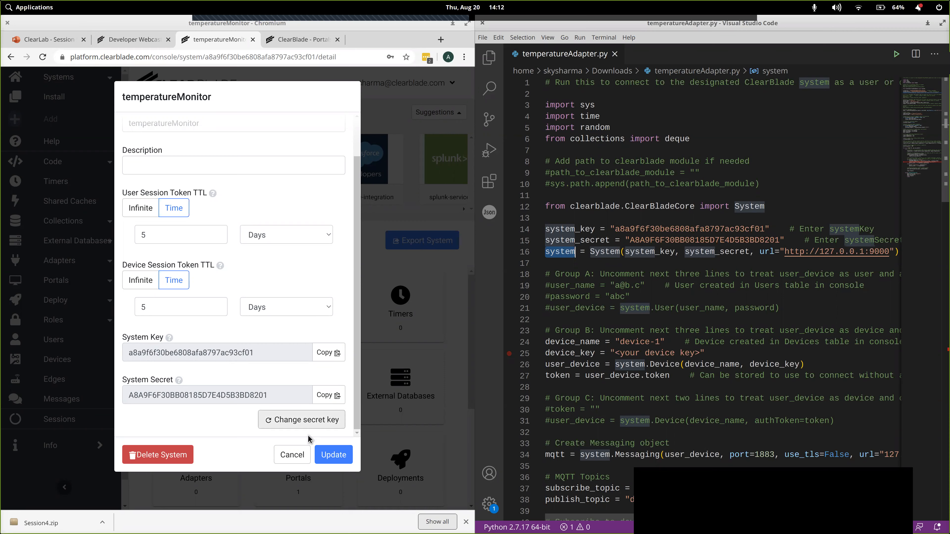
pyautogui.click(292, 455)
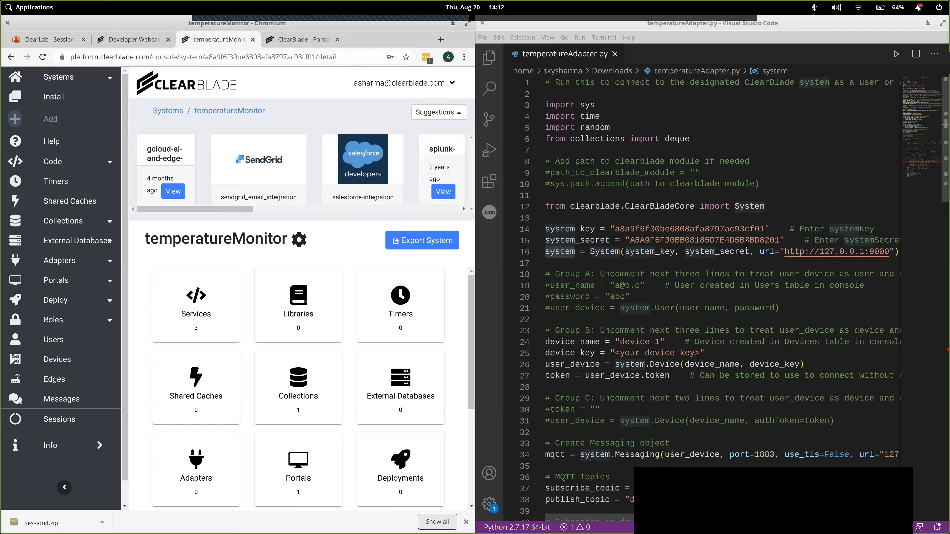
# - Examine the protocol, IP address and port of the system URL in temperatureAdapter.py
pyautogui.click(817, 253)
pyautogui.moveTo(820, 253); pyautogui.dragTo(864, 253)
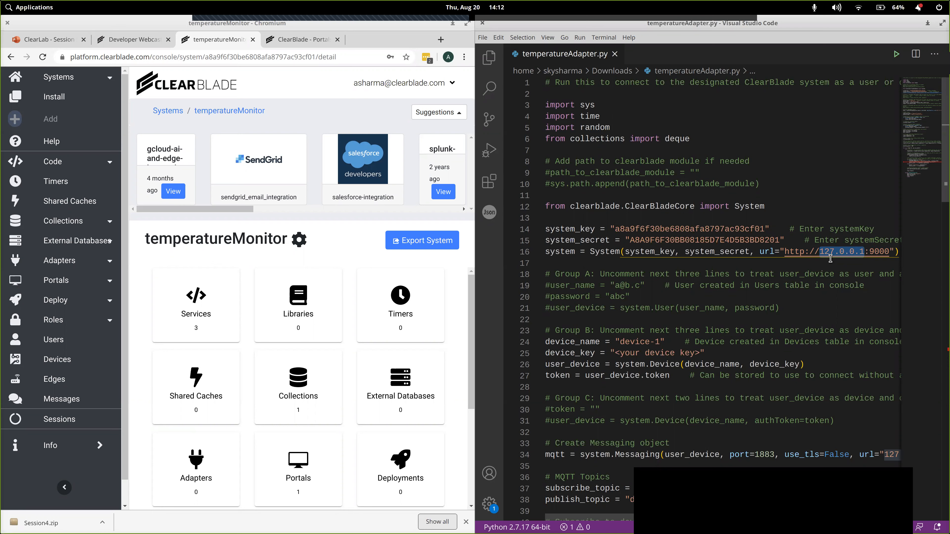
pyautogui.doubleClick(878, 251)
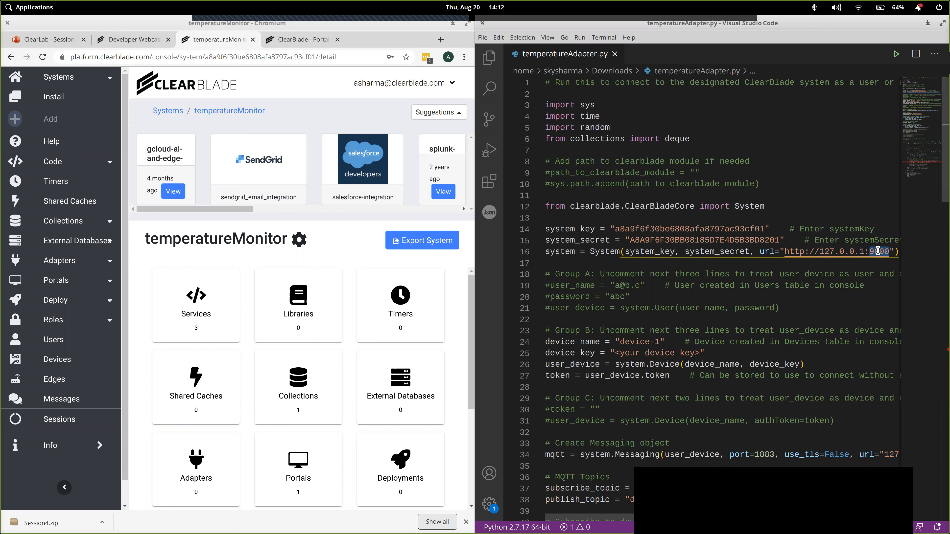
pyautogui.click(816, 251)
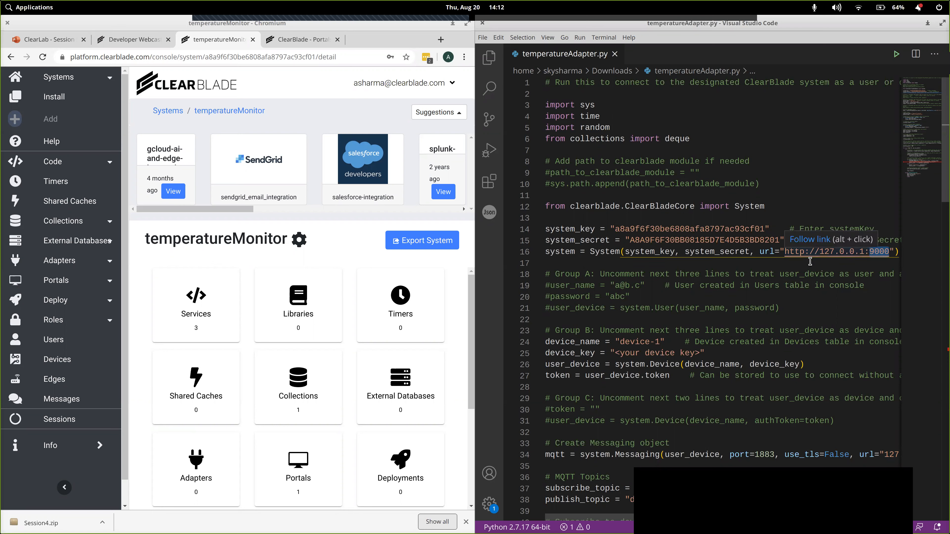
pyautogui.press('Left')
pyautogui.press('Left')
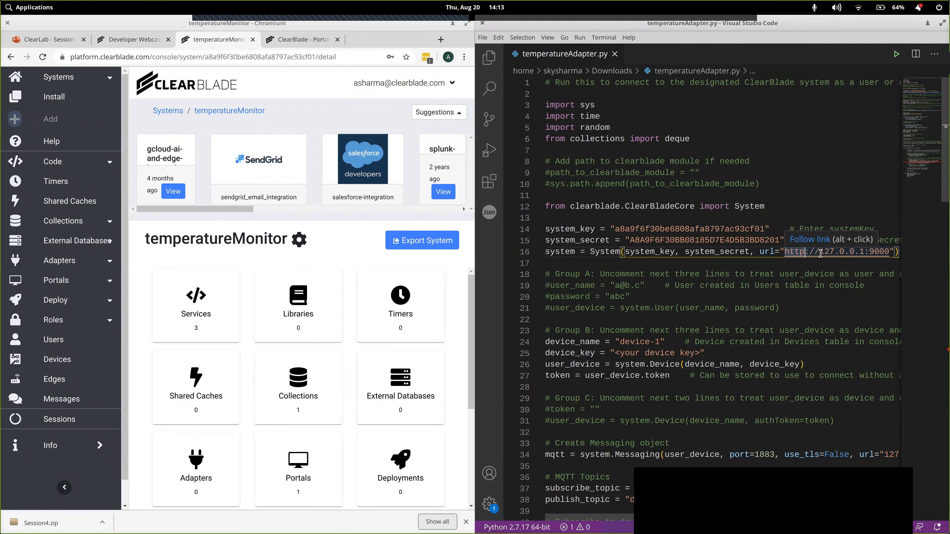
pyautogui.moveTo(820, 252); pyautogui.dragTo(864, 251)
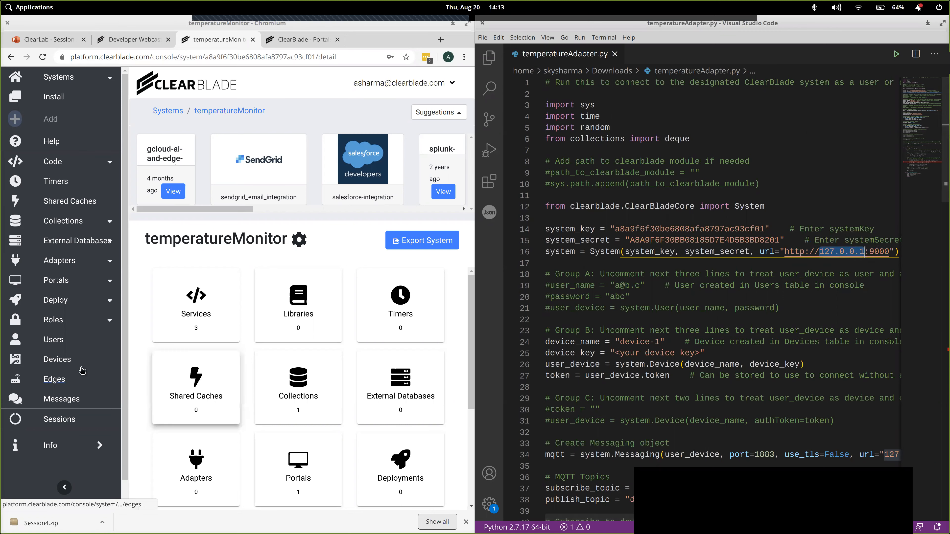
# - Begin a new device named device-1 in the temperatureMonitor system's Devices table
pyautogui.click(66, 363)
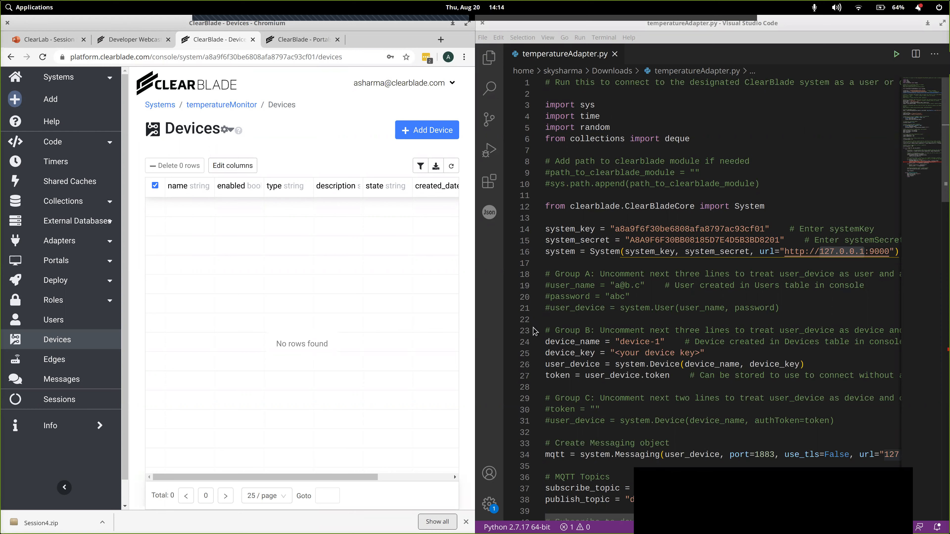
pyautogui.click(430, 130)
pyautogui.click(200, 150)
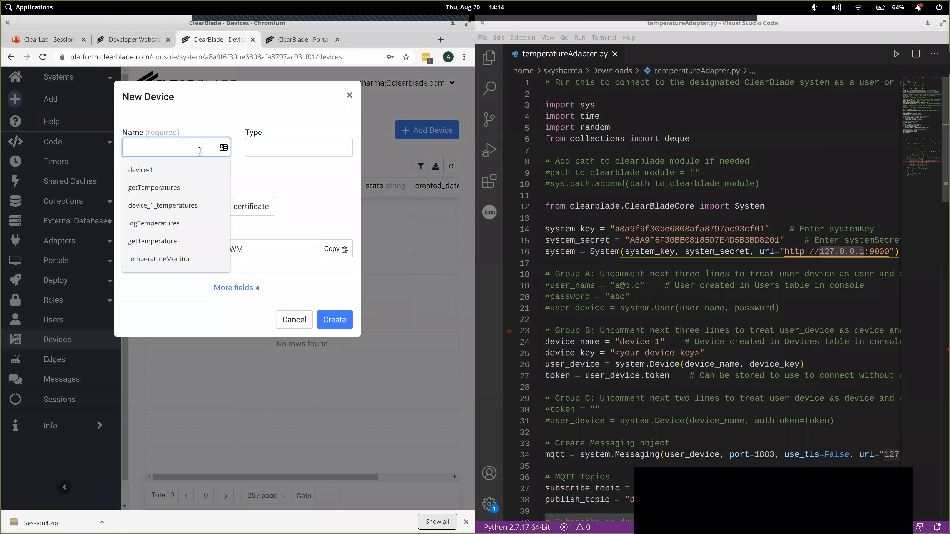
pyautogui.write('device-1')
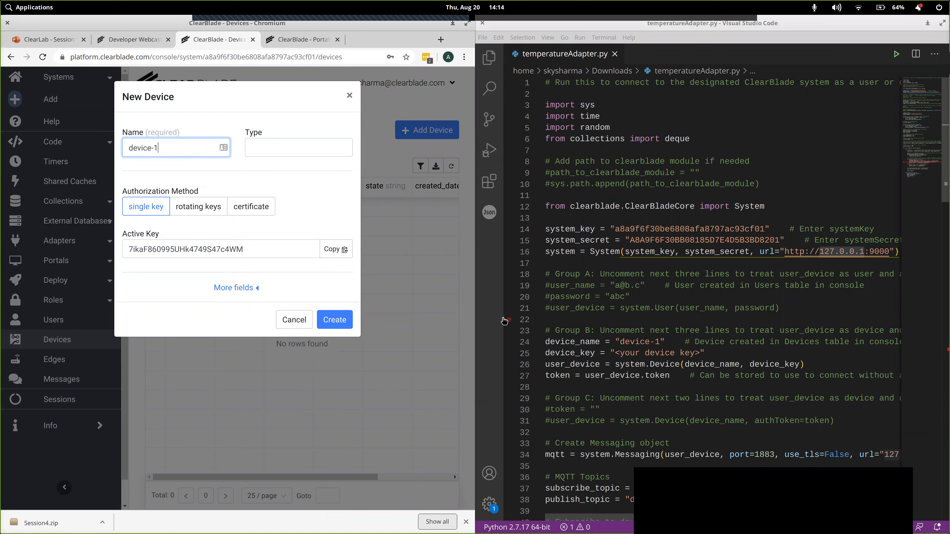
# - Copy the new device's active key over the device_key placeholder in temperatureAdapter.py, save the script, and create the device
pyautogui.click(332, 253)
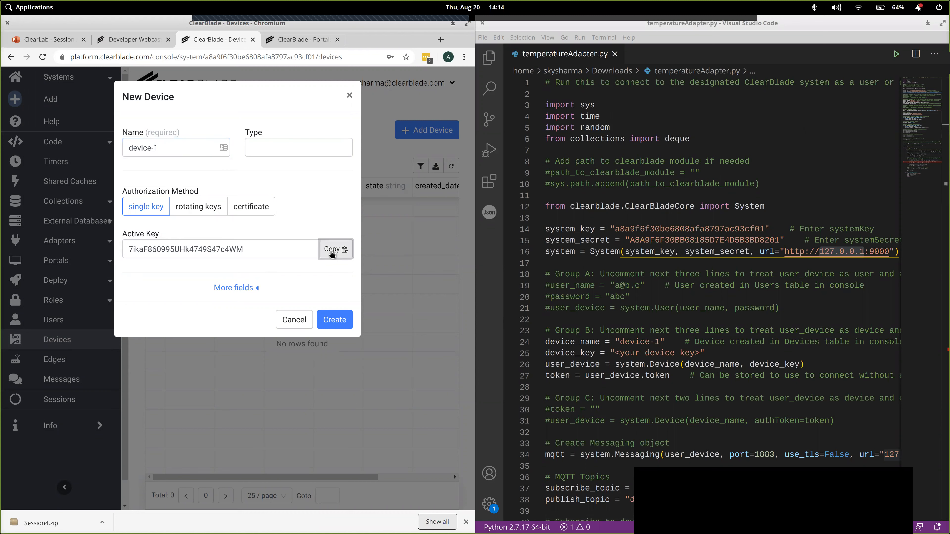
pyautogui.click(616, 353)
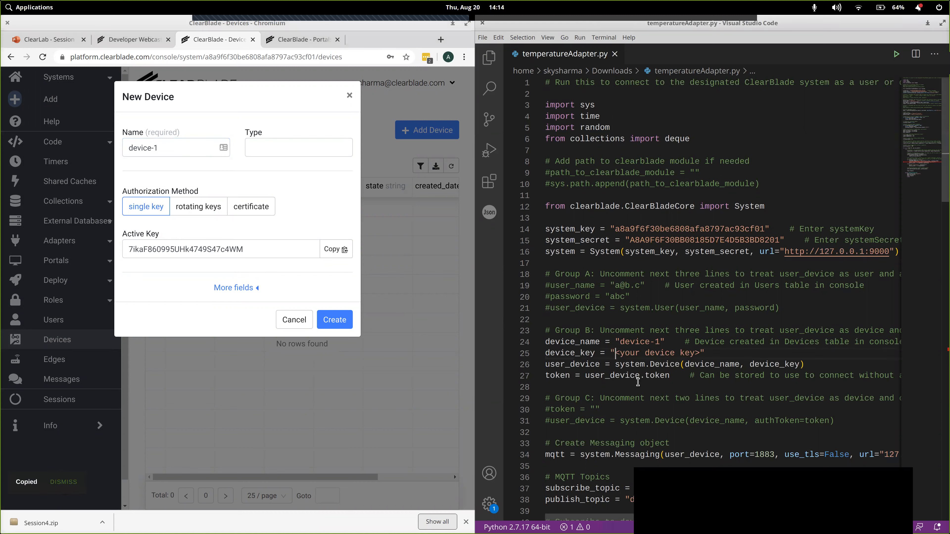
pyautogui.hotkey('shift', 'Right')
pyautogui.hotkey('shift', 'Right')
pyautogui.hotkey('shift', 'Right')
pyautogui.hotkey('shift', 'Right')
pyautogui.hotkey('shift', 'Right')
pyautogui.hotkey('shift', 'Right')
pyautogui.hotkey('shift', 'Right')
pyautogui.hotkey('shift', 'Right')
pyautogui.hotkey('shift', 'Right')
pyautogui.hotkey('shift', 'Right')
pyautogui.hotkey('shift', 'Right')
pyautogui.hotkey('shift', 'Right')
pyautogui.hotkey('shift', 'Right')
pyautogui.hotkey('shift', 'Right')
pyautogui.hotkey('shift', 'Right')
pyautogui.hotkey('shift', 'Right')
pyautogui.hotkey('shift', 'Right')
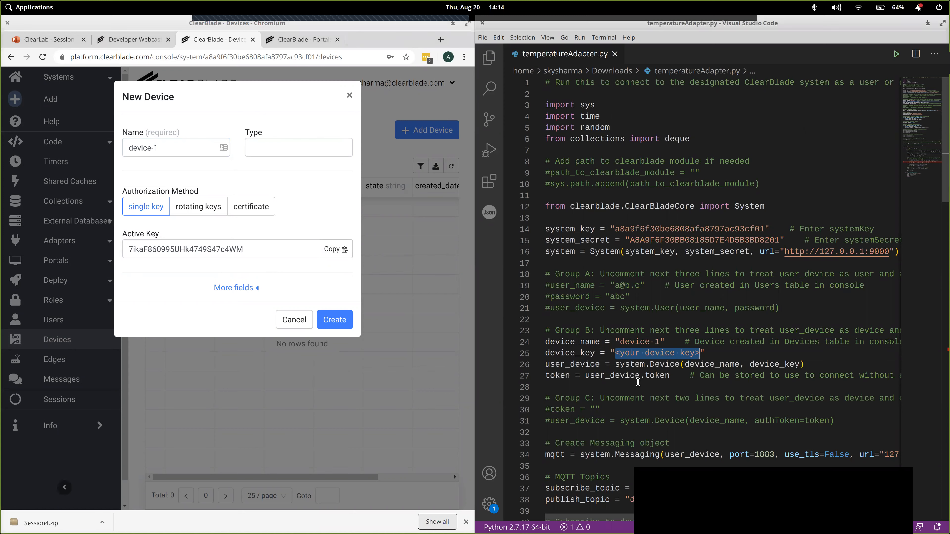
pyautogui.hotkey('ctrl', 'v')
pyautogui.hotkey('ctrl', 's')
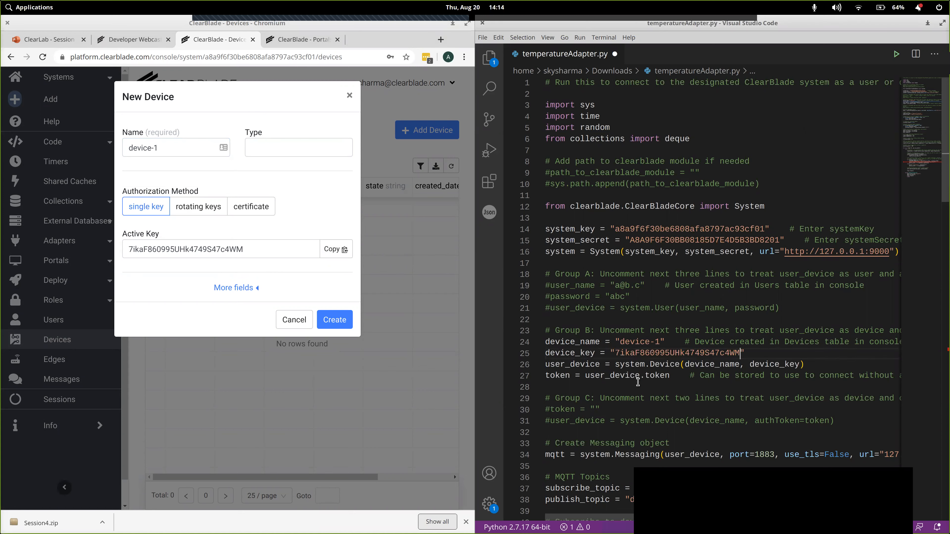
pyautogui.click(339, 321)
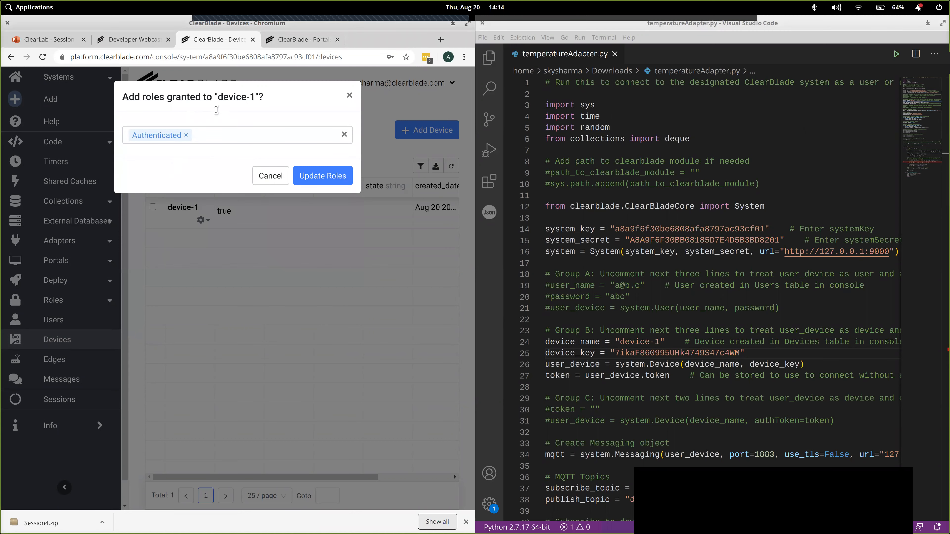
# - Grant device-1 the Authenticated role
pyautogui.click(334, 182)
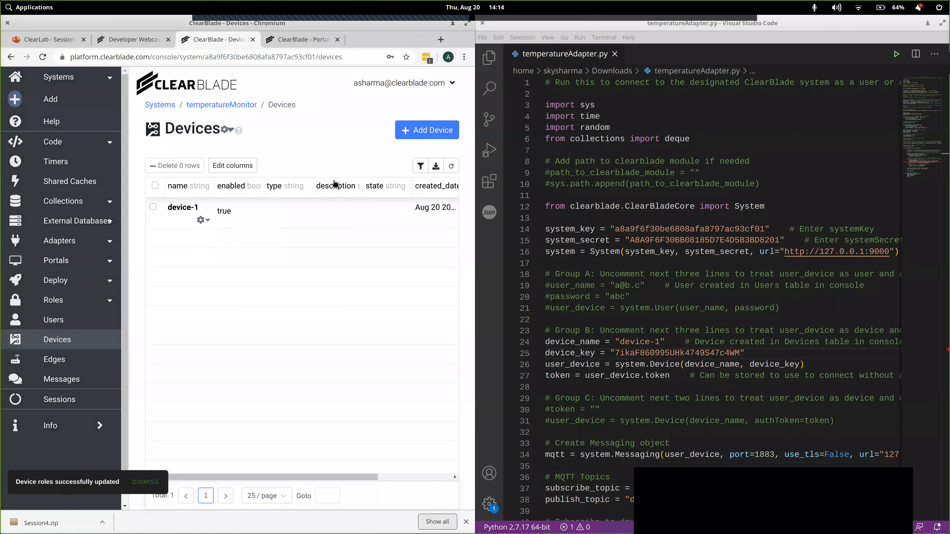
# - Examine the Messaging object's port, TLS setting and URL in temperatureAdapter.py
pyautogui.scroll(-1, 660, 390)
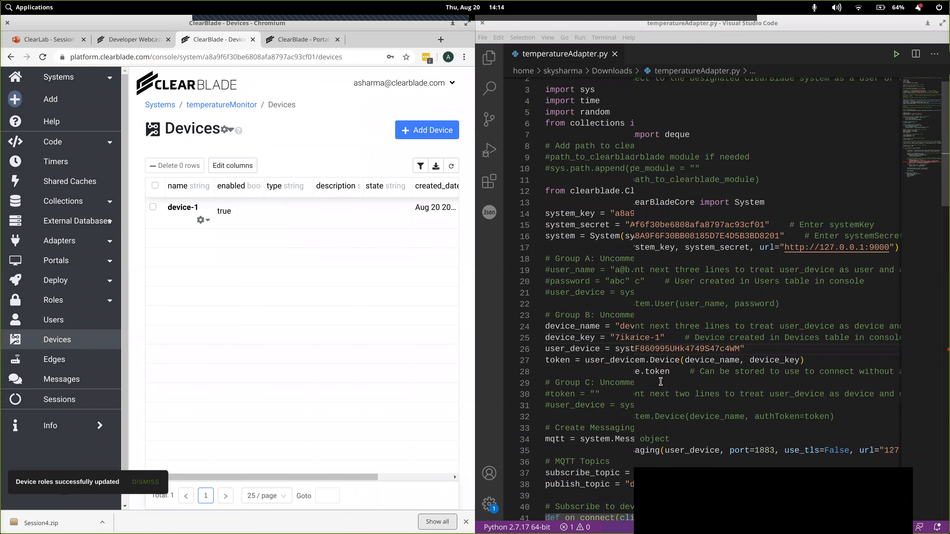
pyautogui.scroll(-1, 673, 384)
pyautogui.scroll(-3, 682, 379)
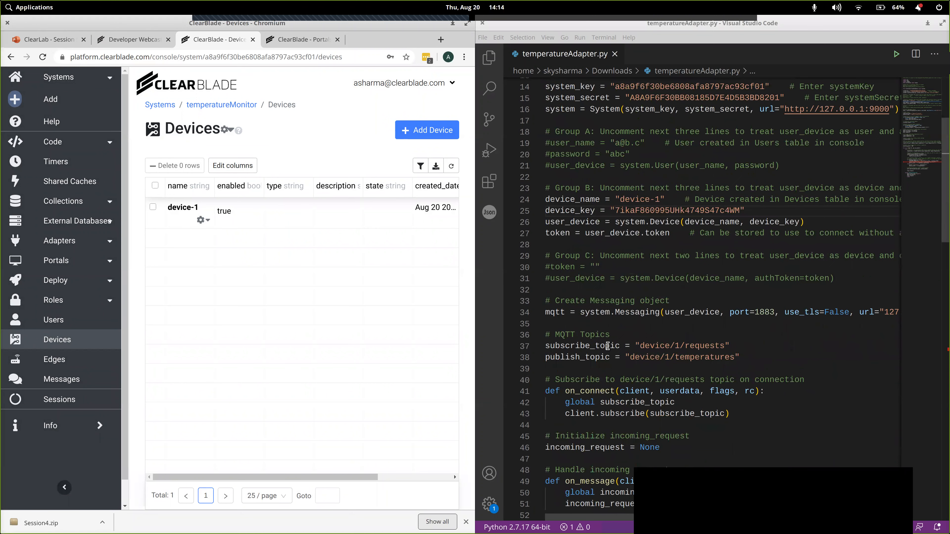
pyautogui.doubleClick(555, 312)
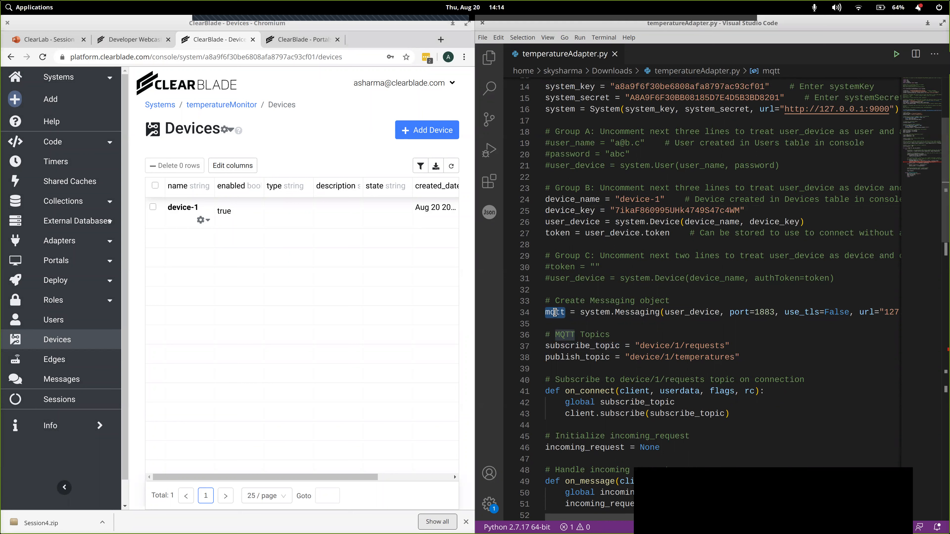
pyautogui.doubleClick(629, 313)
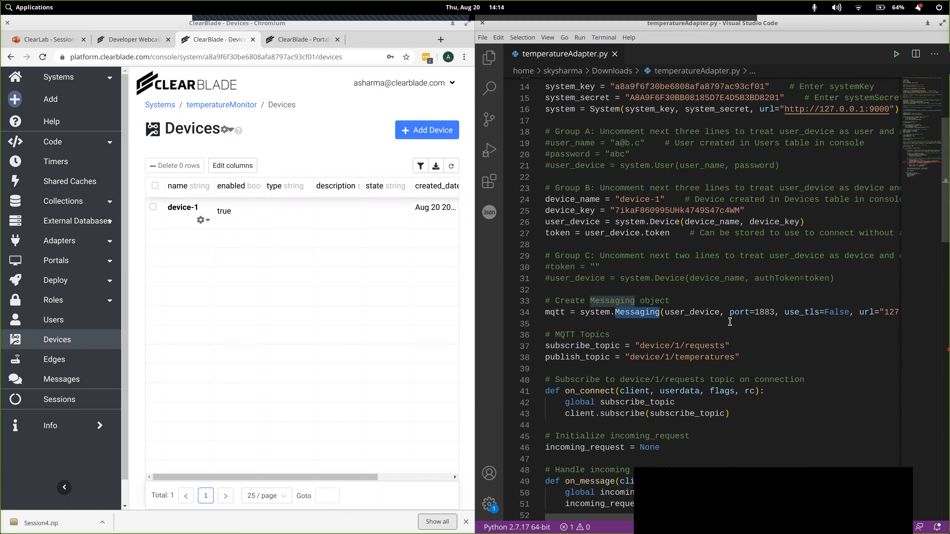
pyautogui.doubleClick(763, 314)
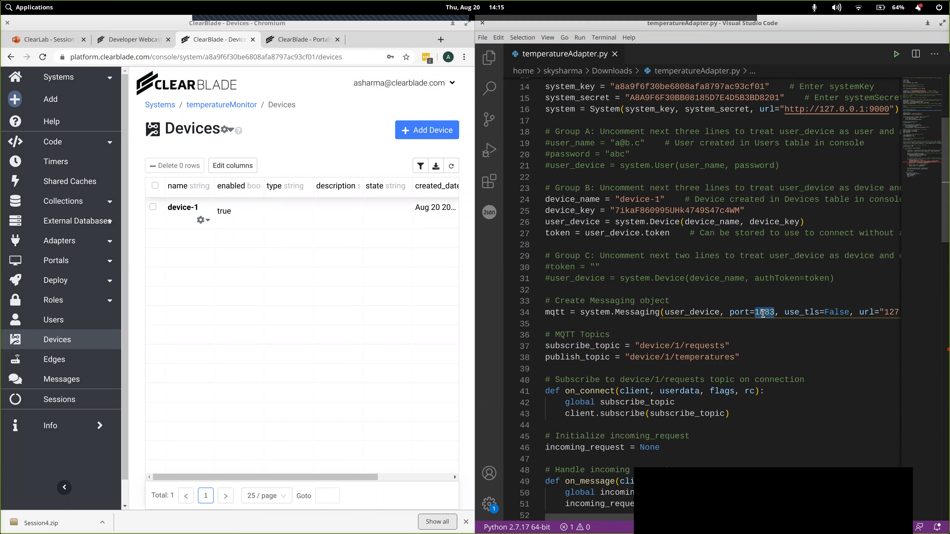
pyautogui.doubleClick(837, 314)
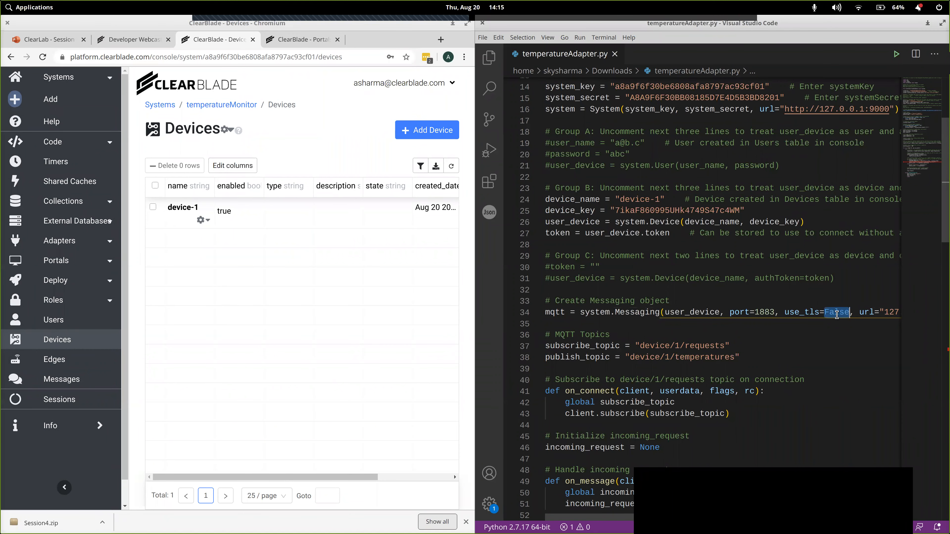
pyautogui.hscroll(3, 837, 315)
pyautogui.click(777, 315)
pyautogui.moveTo(782, 315); pyautogui.dragTo(820, 315)
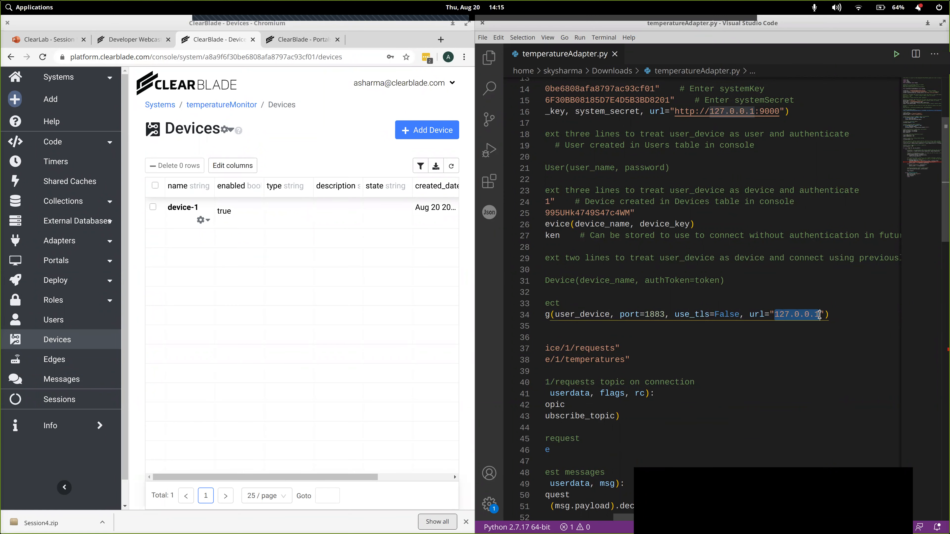
pyautogui.hscroll(-3, 778, 333)
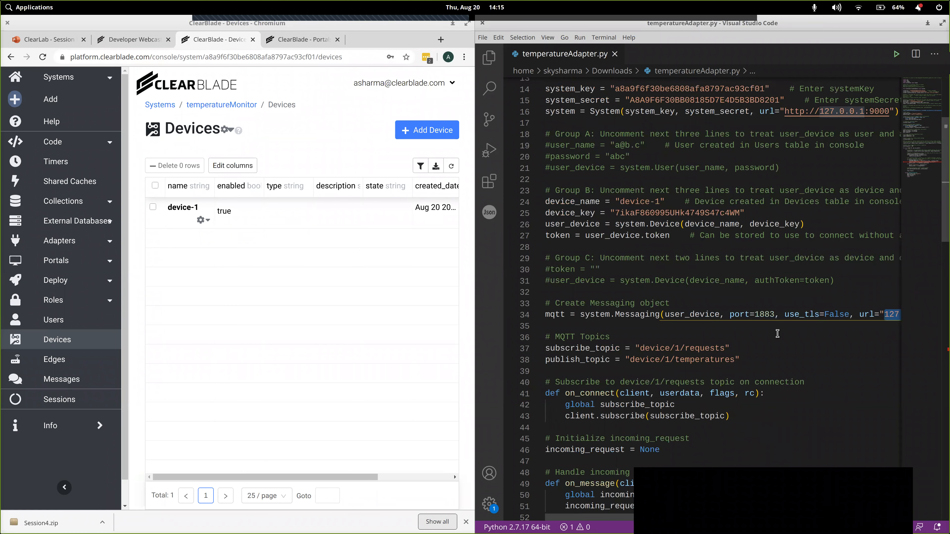
pyautogui.click(747, 338)
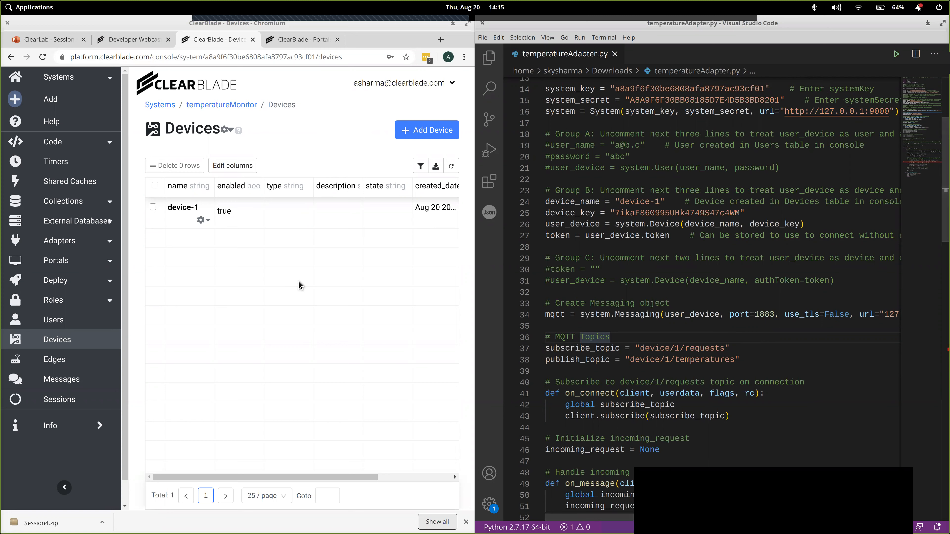
# - Begin a new adapter named temperatureAdapter in the temperatureMonitor system and review the available architectures
pyautogui.click(59, 241)
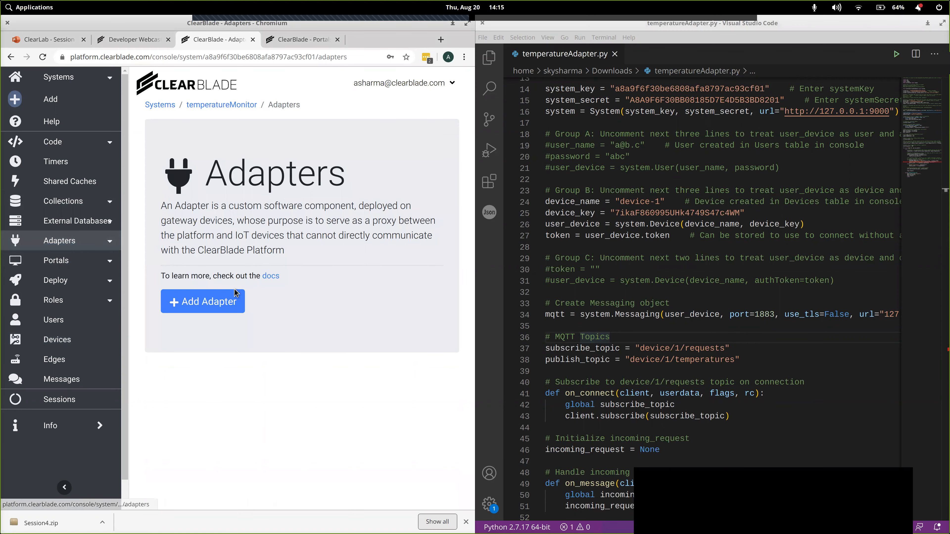
pyautogui.click(212, 303)
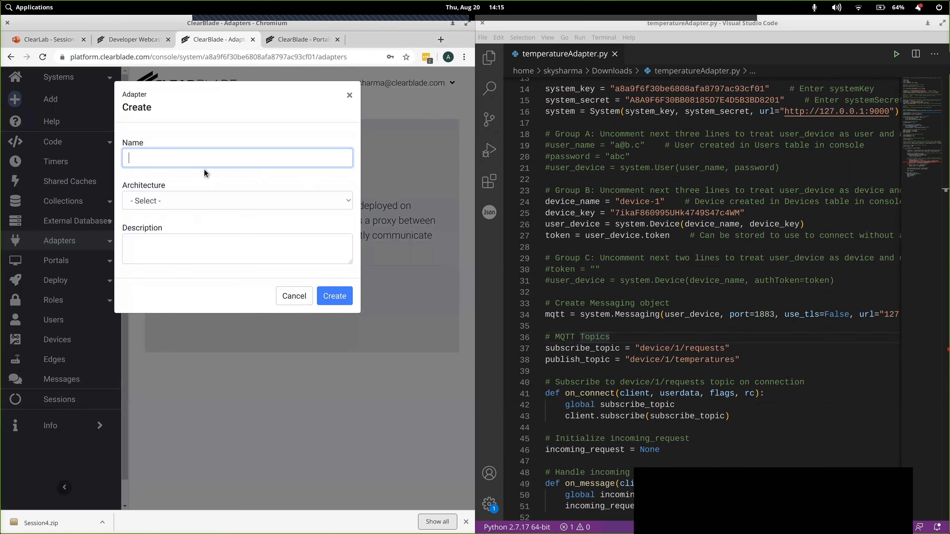
pyautogui.click(224, 157)
pyautogui.write('tem')
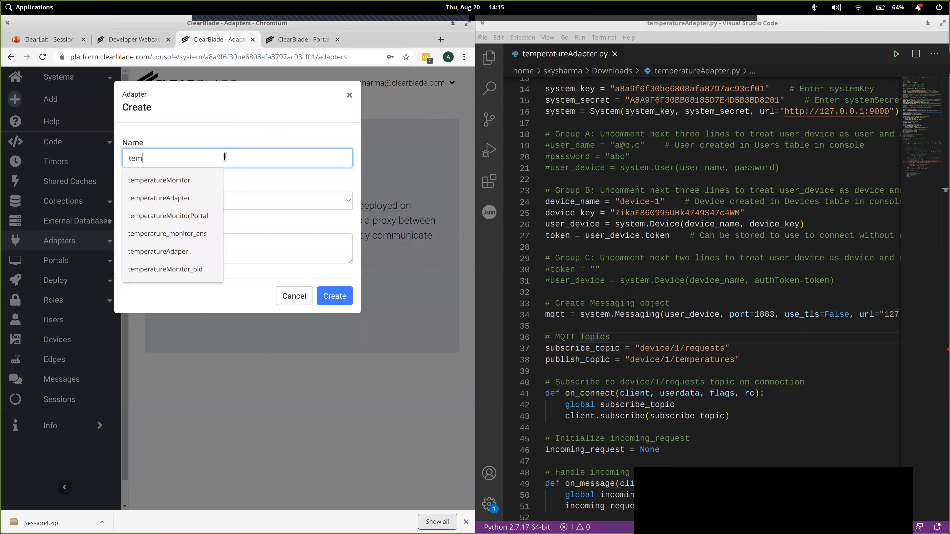
pyautogui.write('peratureAdapter')
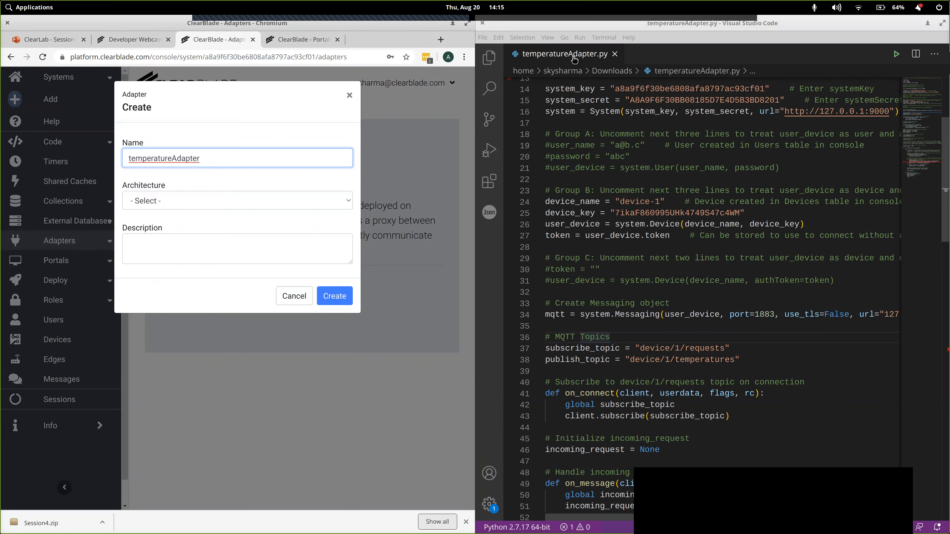
pyautogui.click(227, 139)
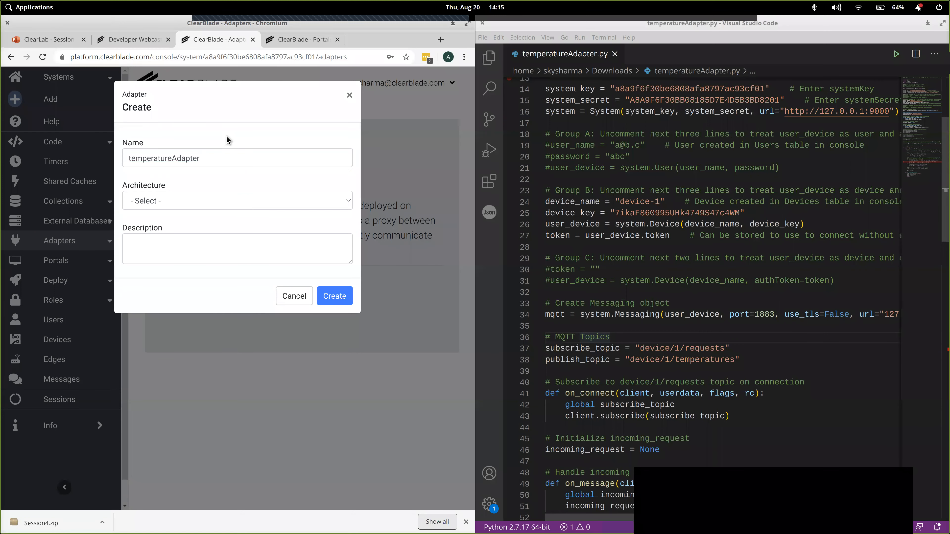
pyautogui.click(191, 202)
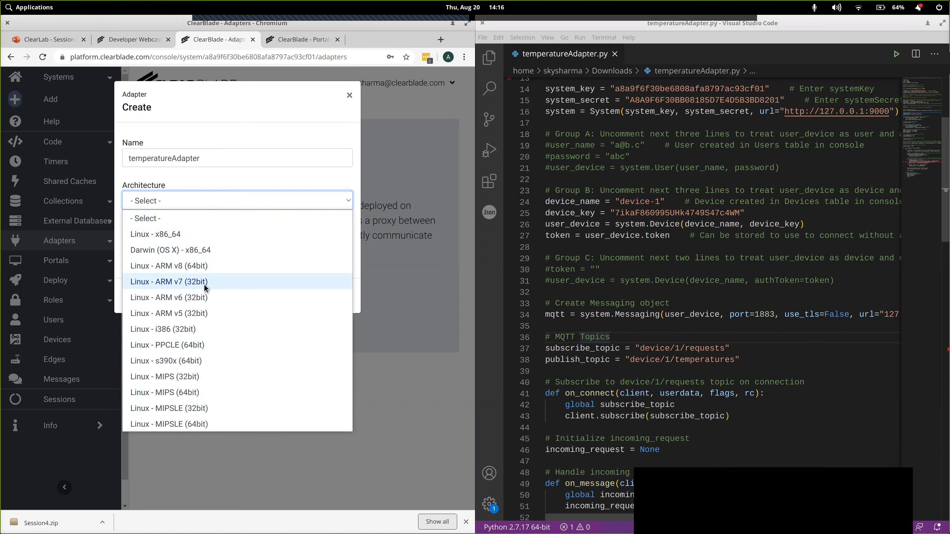
pyautogui.click(271, 168)
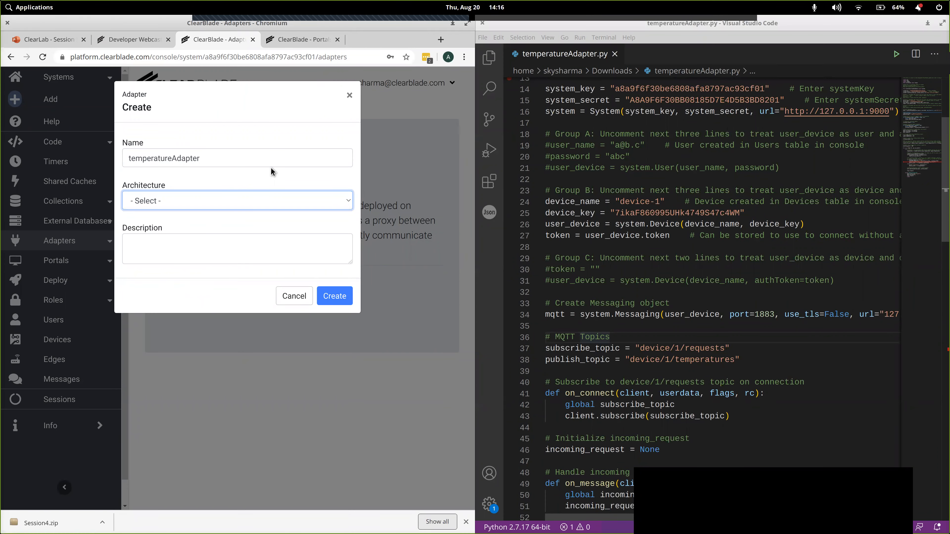
# - Switch to the terminal and display the machine's kernel and architecture details with uname -a
pyautogui.hotkey('alt', 'Tab')
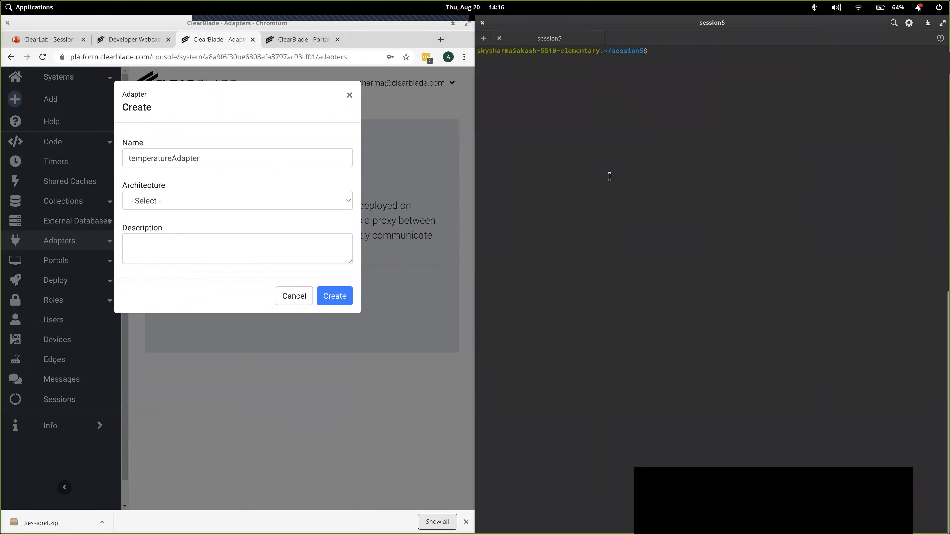
pyautogui.write('uname -a')
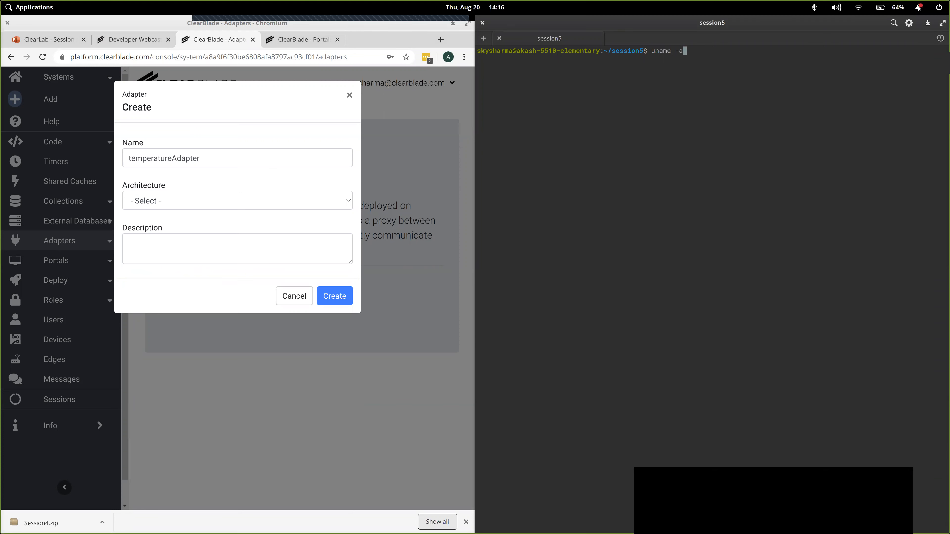
pyautogui.press('Return')
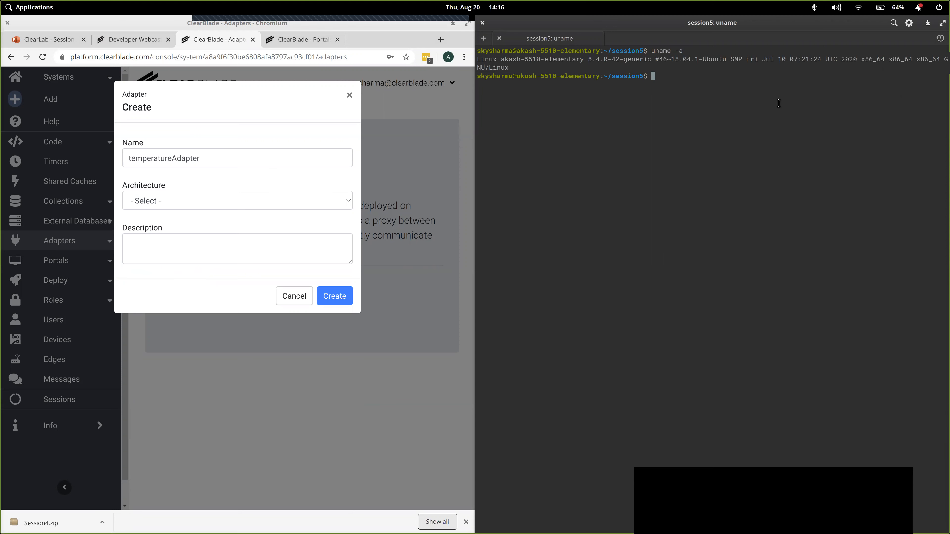
pyautogui.write('uname -a')
pyautogui.press('Return')
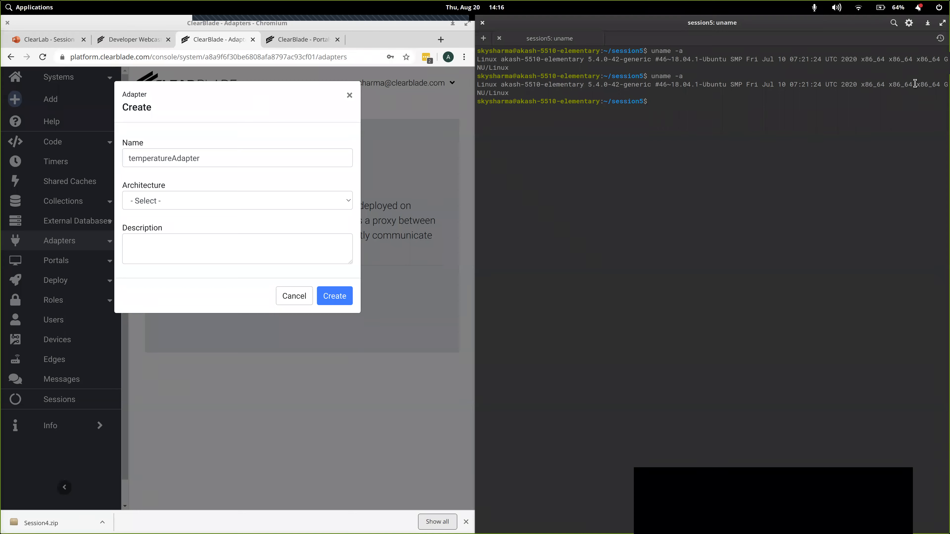
# - Display the operating system's release details with cat /etc/os-release
pyautogui.write('cat /etc/os')
pyautogui.press('Tab')
pyautogui.press('Return')
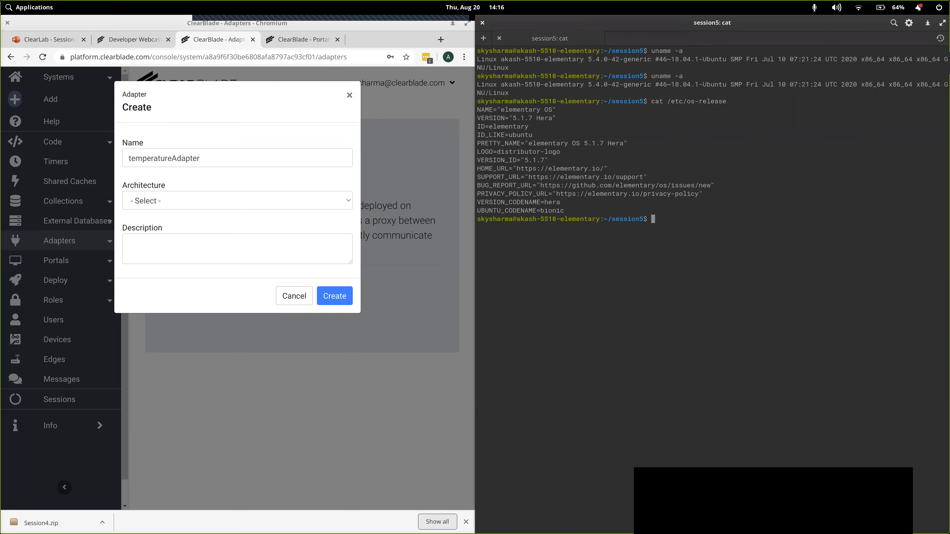
pyautogui.write('cat /proc/cpuinfo')
pyautogui.press('BackSpace')
pyautogui.press('BackSpace')
pyautogui.press('BackSpace')
pyautogui.press('BackSpace')
pyautogui.press('BackSpace')
pyautogui.press('BackSpace')
pyautogui.press('BackSpace')
pyautogui.press('BackSpace')
pyautogui.press('BackSpace')
pyautogui.press('BackSpace')
pyautogui.press('BackSpace')
pyautogui.press('BackSpace')
pyautogui.press('BackSpace')
pyautogui.press('BackSpace')
pyautogui.press('BackSpace')
pyautogui.press('BackSpace')
pyautogui.press('BackSpace')
pyautogui.press('BackSpace')
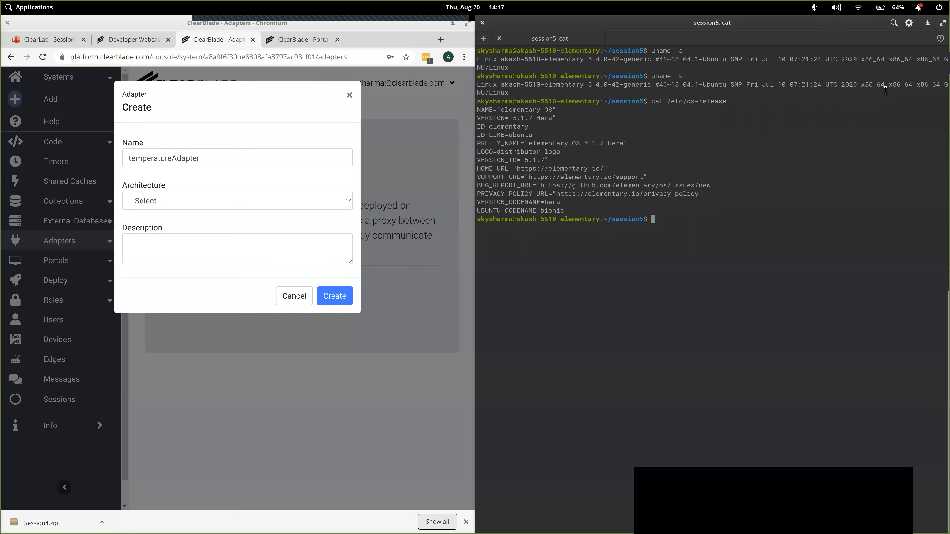
# - Set the new adapter's architecture to Linux - x86_64 and create the adapter
pyautogui.click(302, 200)
pyautogui.click(225, 233)
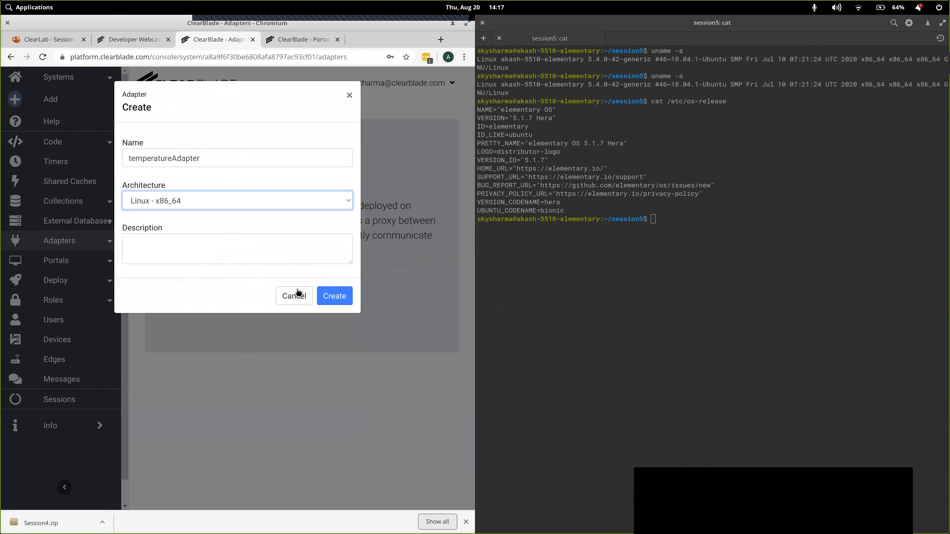
pyautogui.click(330, 298)
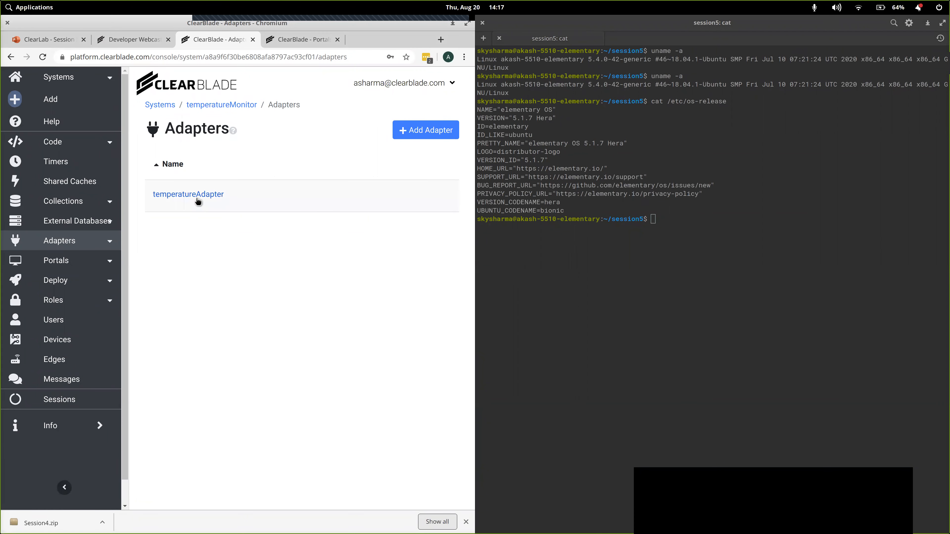
# - Import temperatureAdapter.py from Downloads into the temperatureAdapter configuration and update the adapter
pyautogui.click(210, 195)
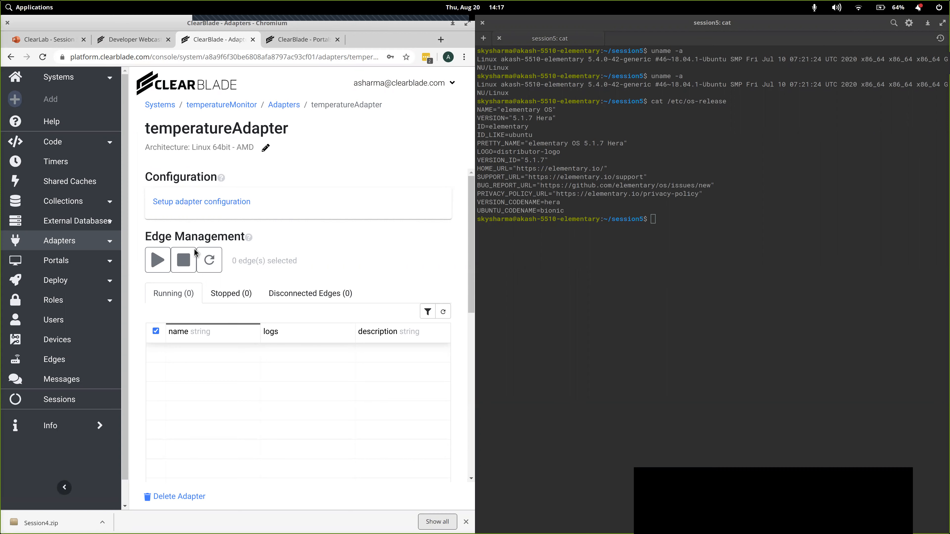
pyautogui.click(211, 203)
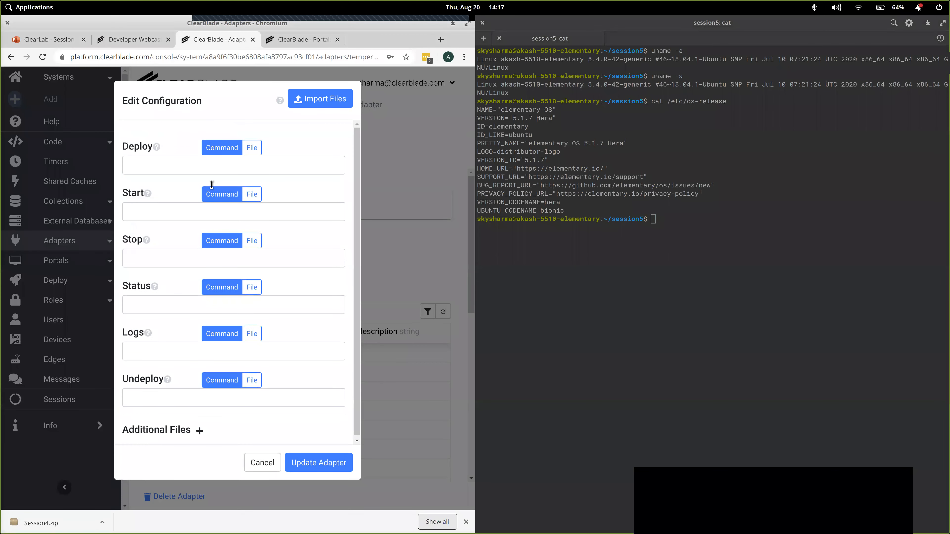
pyautogui.click(319, 101)
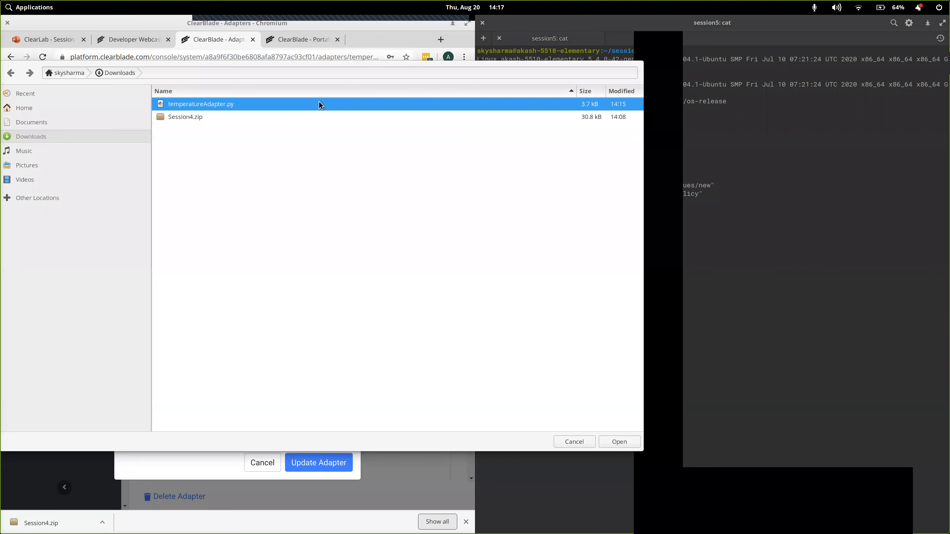
pyautogui.doubleClick(218, 105)
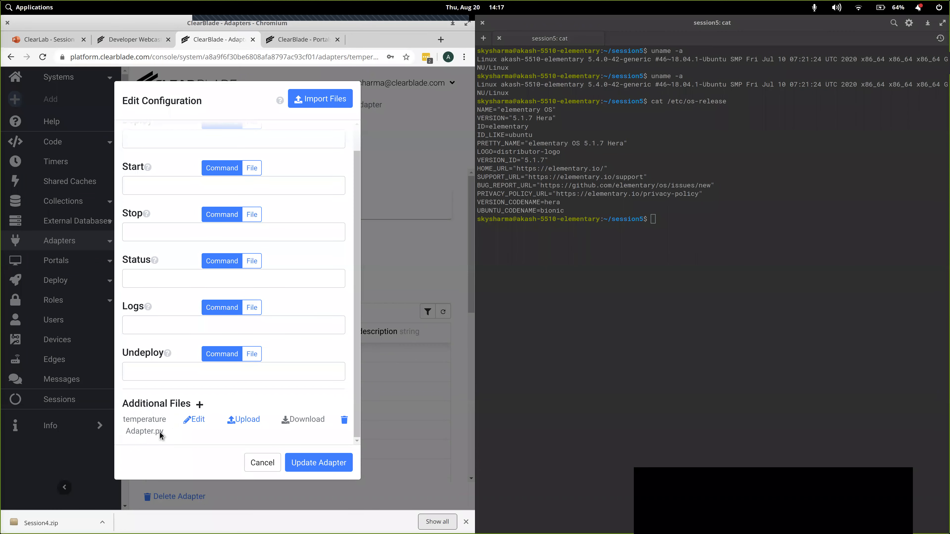
pyautogui.click(312, 467)
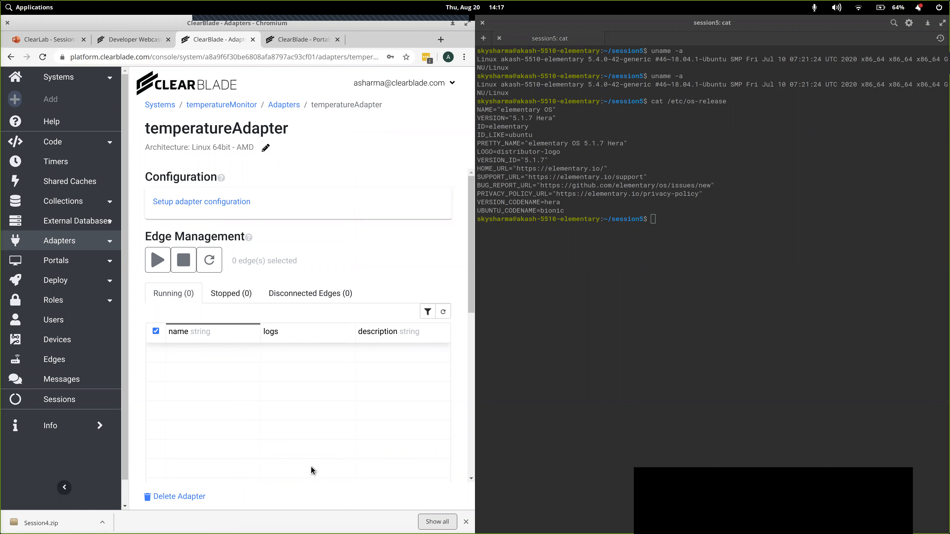
# - Create an edge named FirstEdge in the temperatureMonitor system's Edges table
pyautogui.click(52, 364)
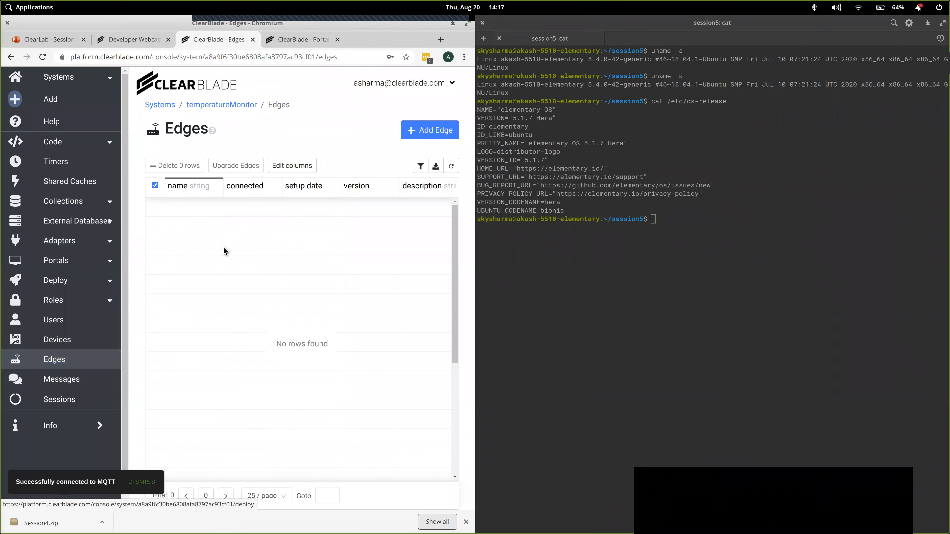
pyautogui.click(427, 135)
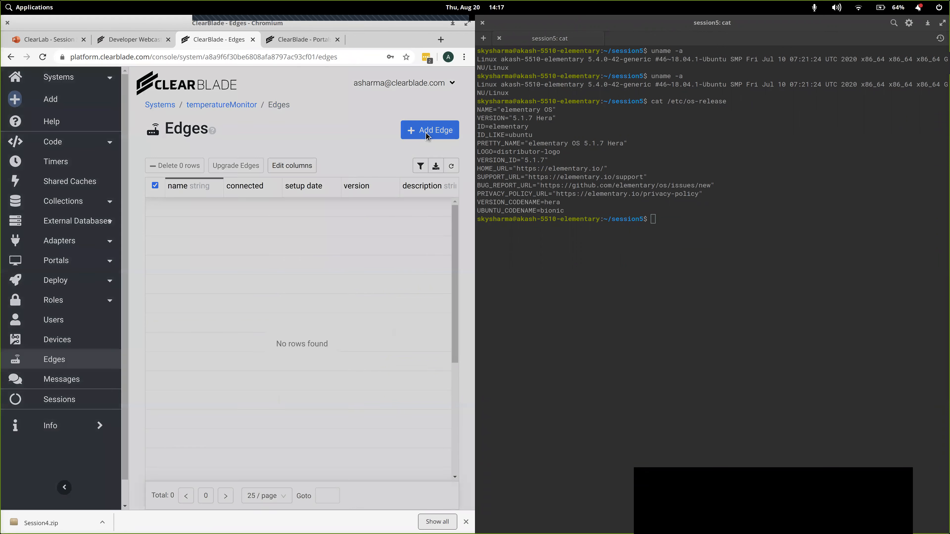
pyautogui.write('FirstEdge')
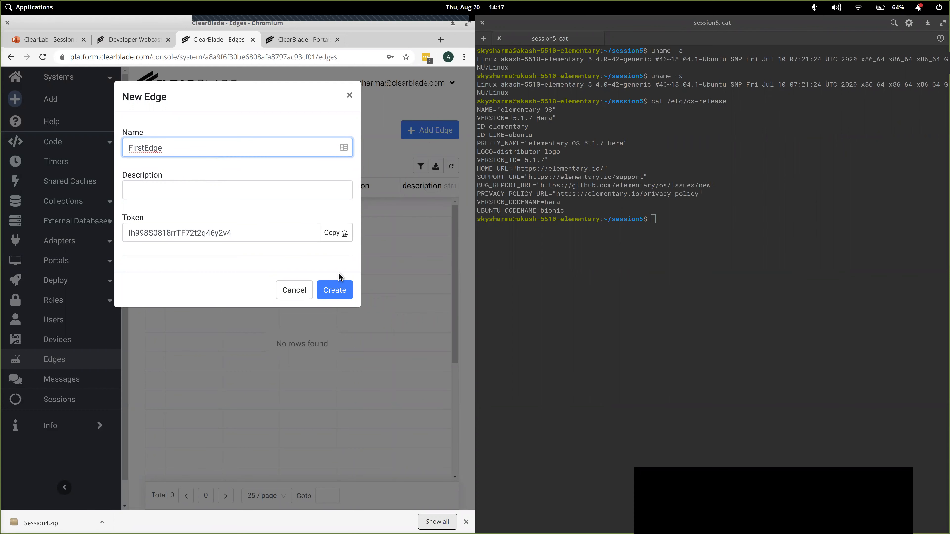
pyautogui.click(334, 291)
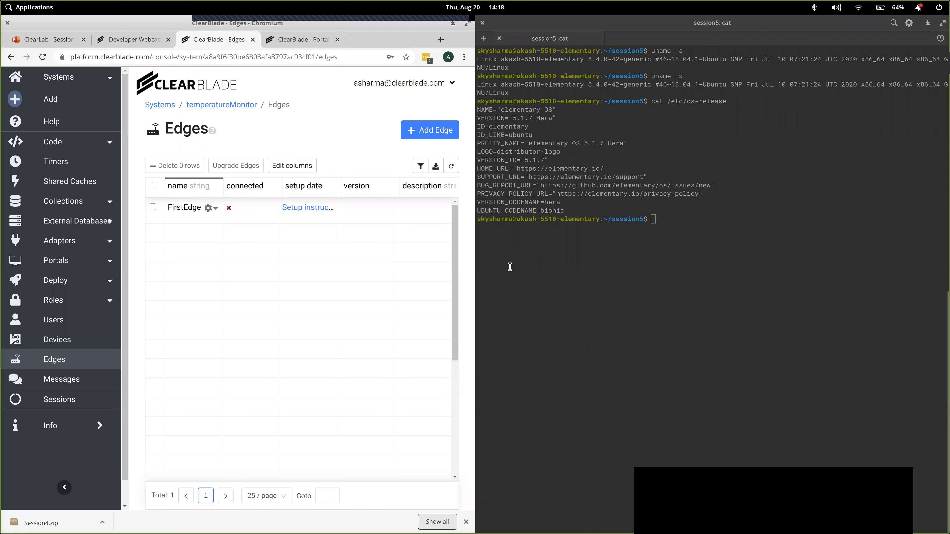
# - Open FirstEdge's setup instructions and set the install target to Linux - x86_64 with the Edge-only option
pyautogui.click(306, 210)
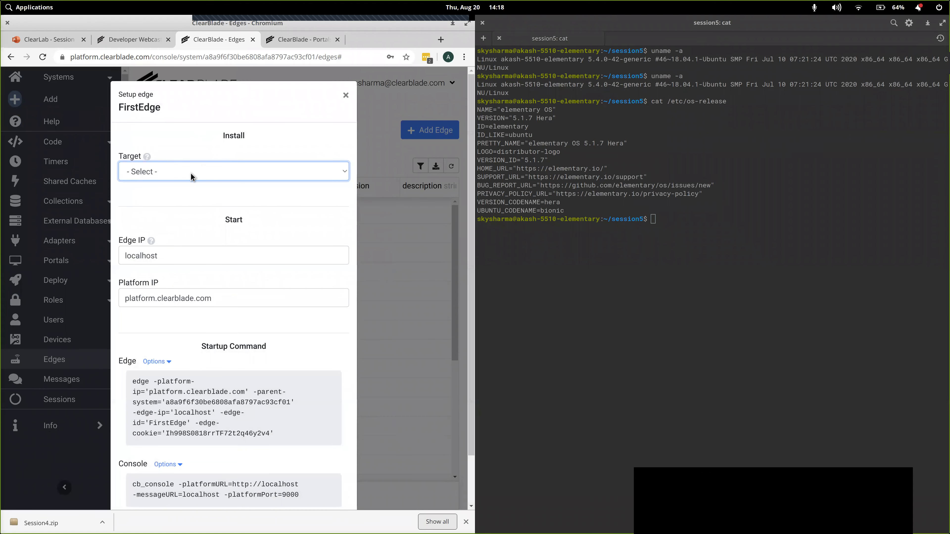
pyautogui.click(192, 176)
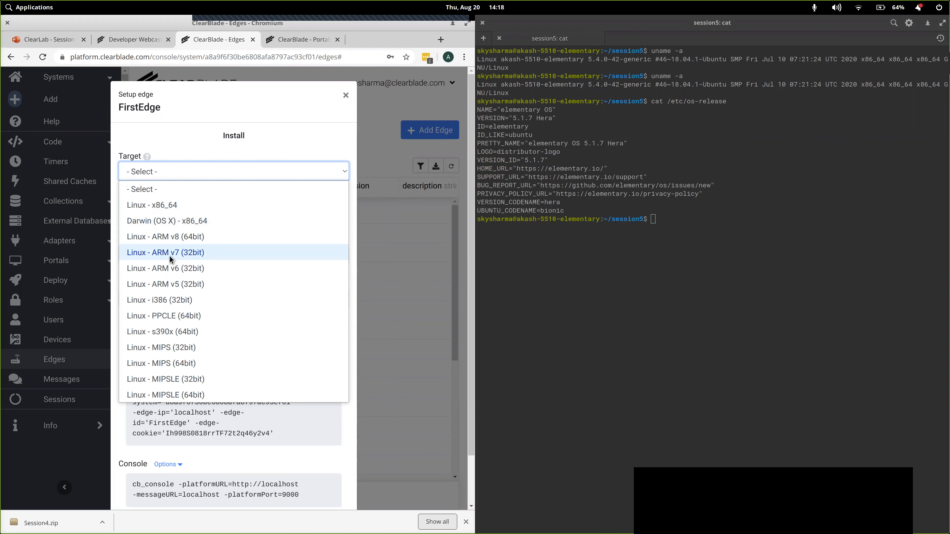
pyautogui.click(161, 208)
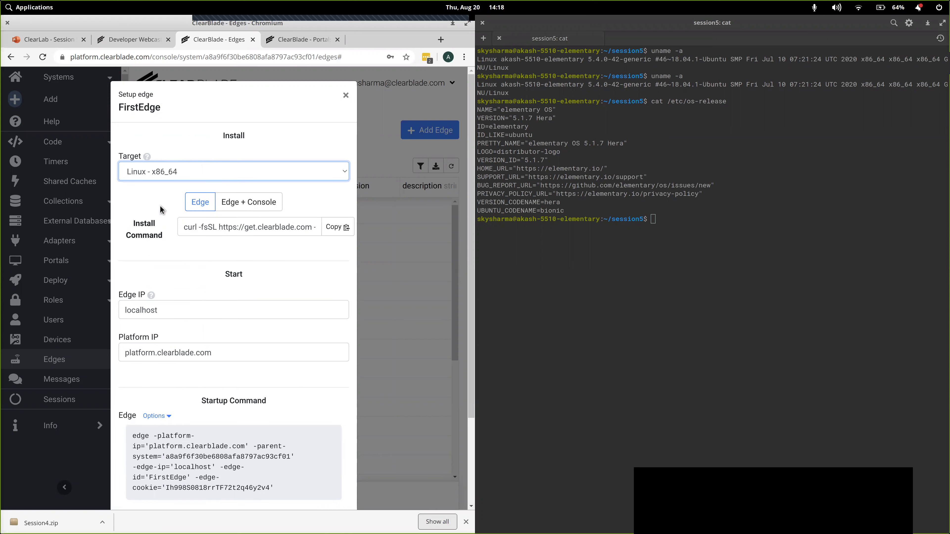
pyautogui.click(200, 204)
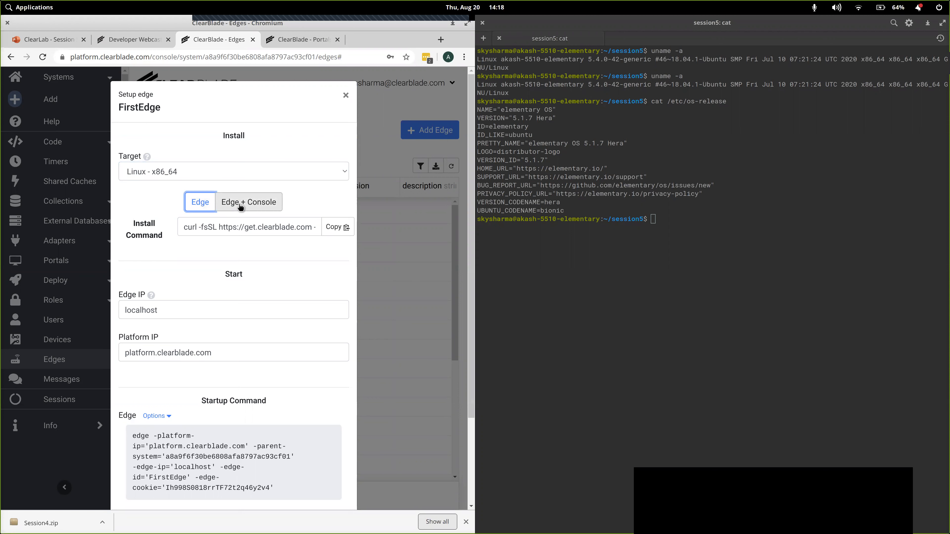
pyautogui.click(204, 207)
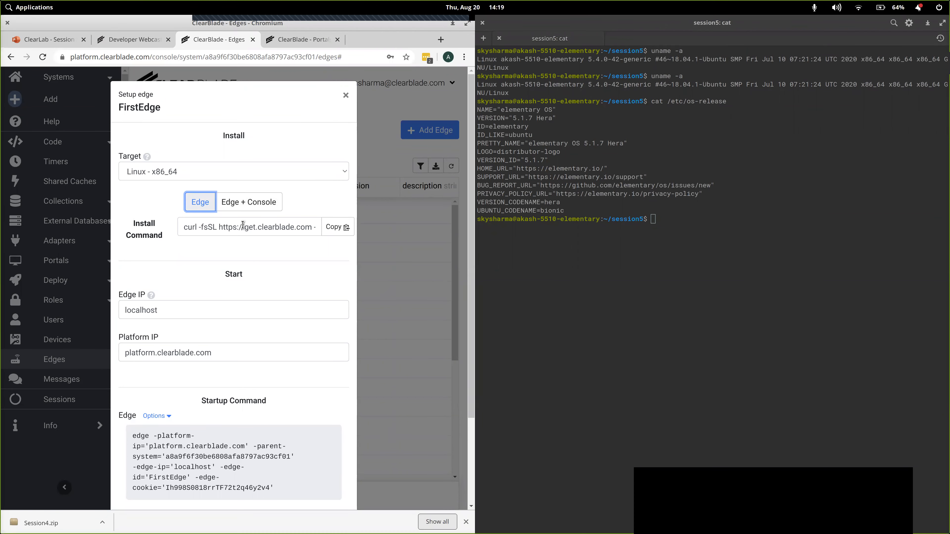
# - Copy FirstEdge's install command and run it in the terminal
pyautogui.click(332, 228)
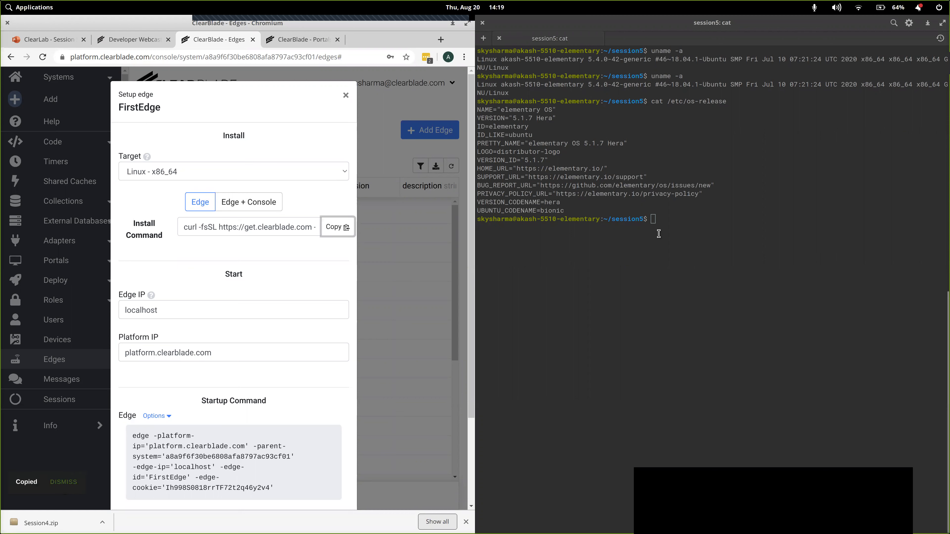
pyautogui.click(669, 228)
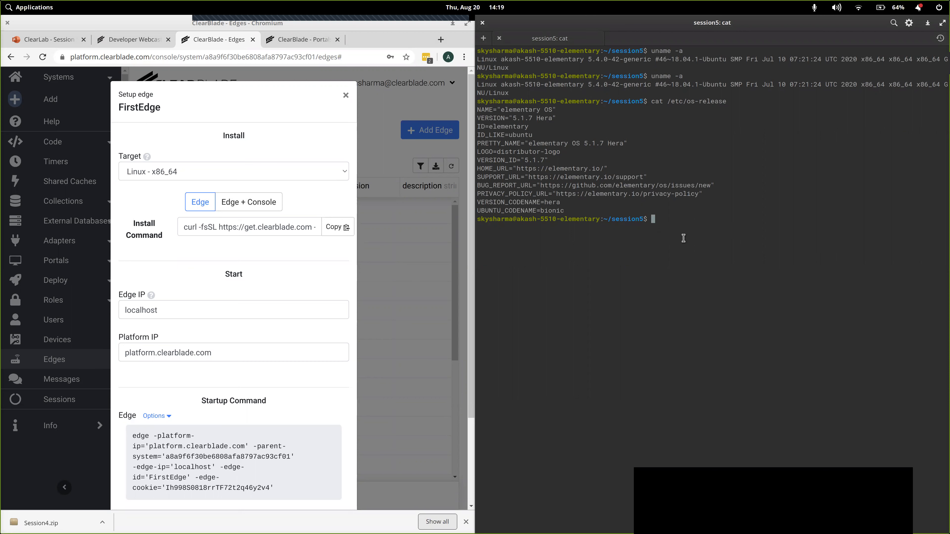
pyautogui.click(669, 224)
pyautogui.hotkey('ctrl', 'shift', 'v')
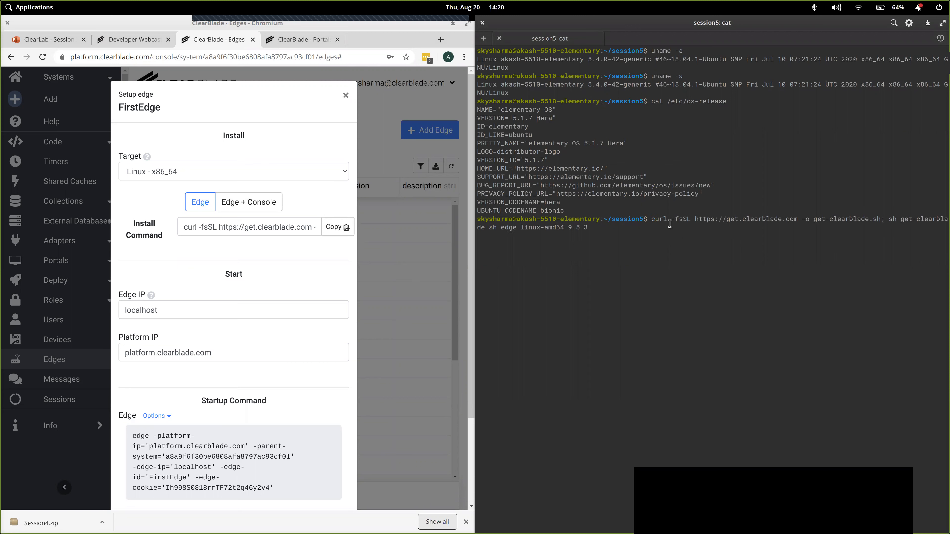
pyautogui.press('Return')
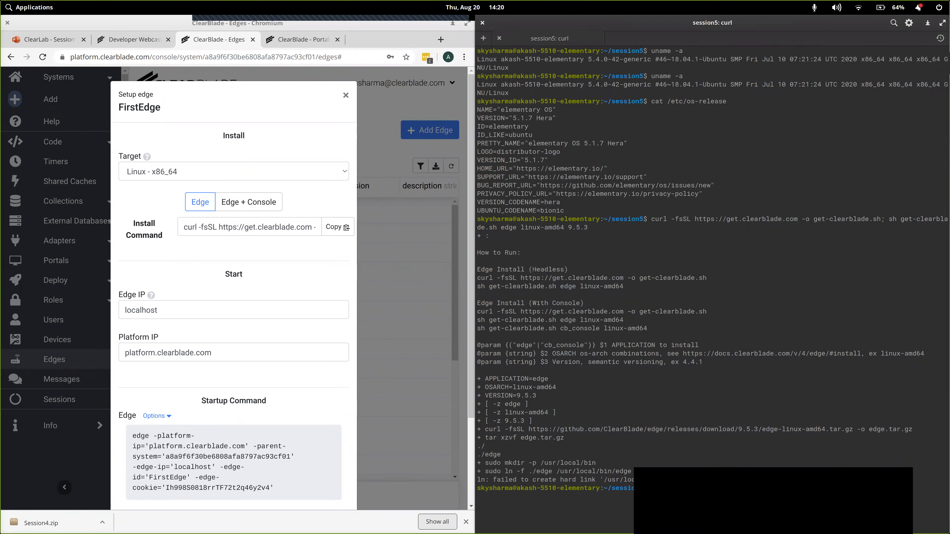
# - Copy the Edge startup command with its edge cookie, run it in the terminal, and finish the FirstEdge setup dialog
pyautogui.scroll(-3, 314, 406)
pyautogui.moveTo(271, 300)
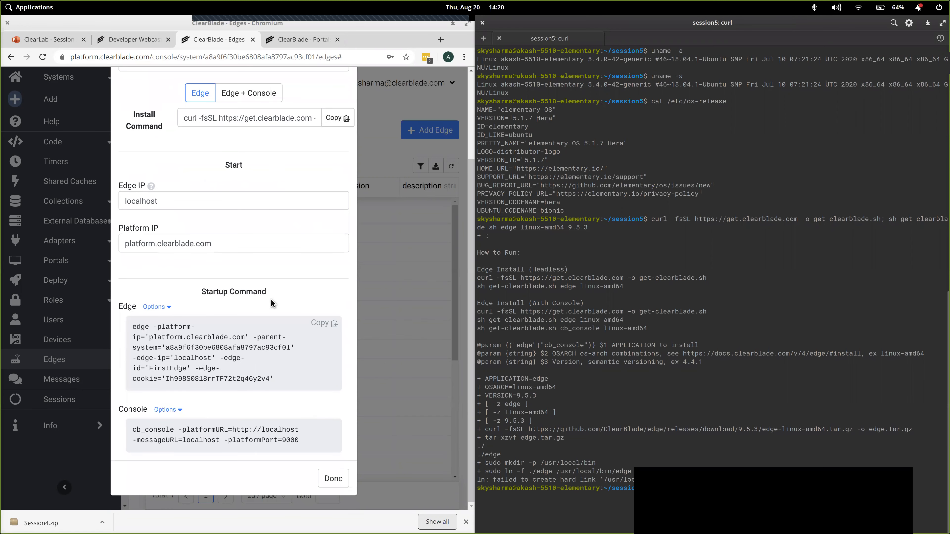
pyautogui.click(317, 325)
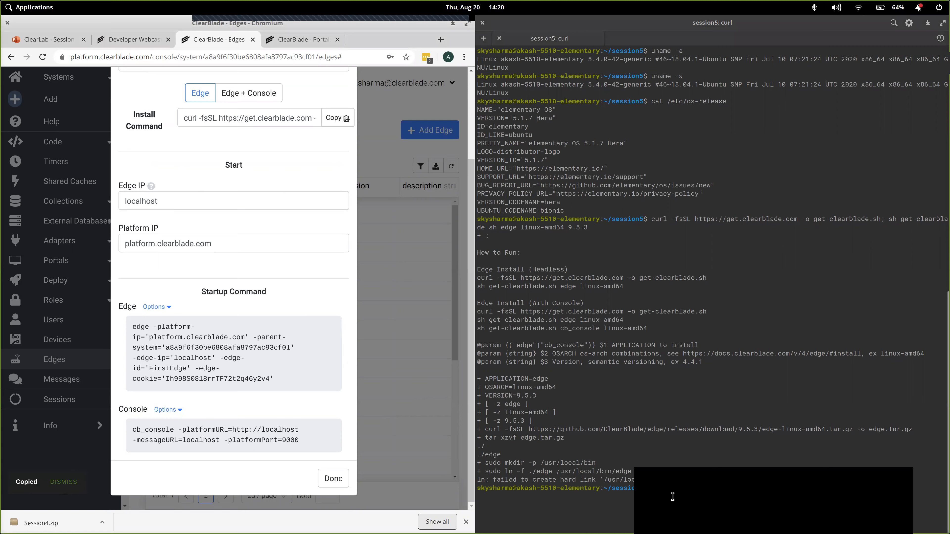
pyautogui.hotkey('ctrl', 'shift', 'v')
pyautogui.press('Return')
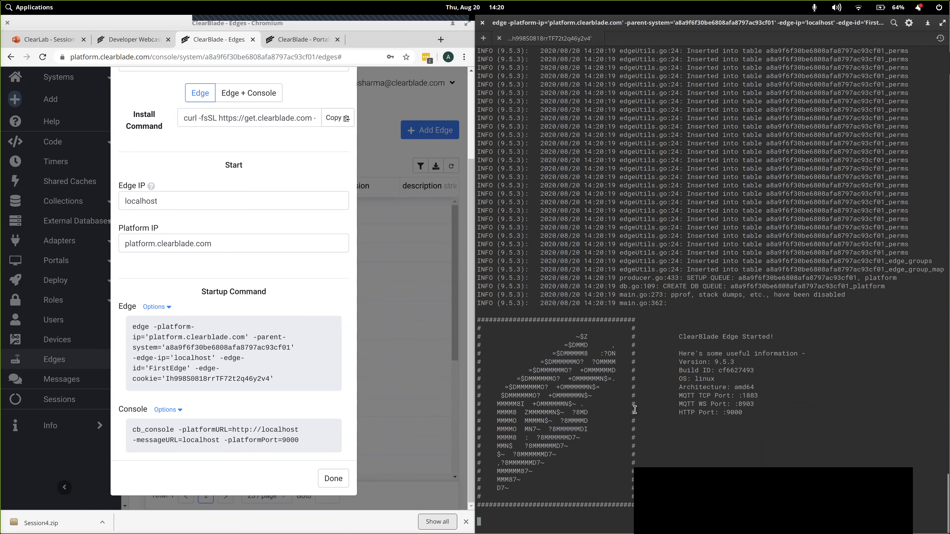
pyautogui.click(333, 479)
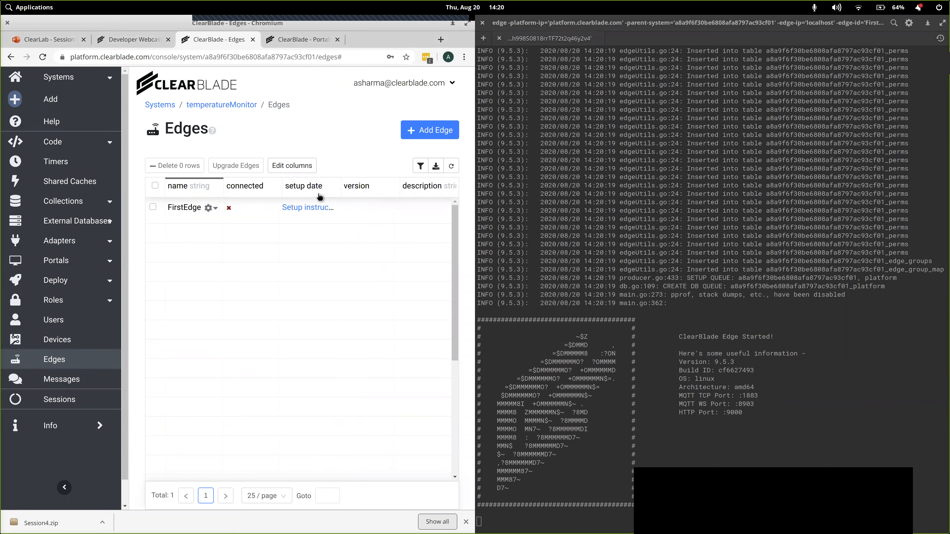
# - Refresh the Edges table and log in to FirstEdge with the prefilled account credentials
pyautogui.click(451, 165)
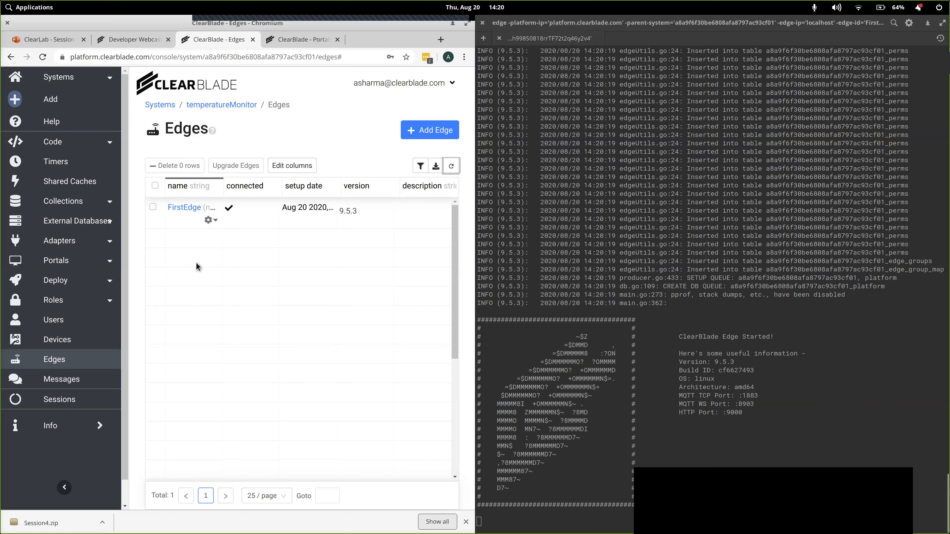
pyautogui.click(184, 213)
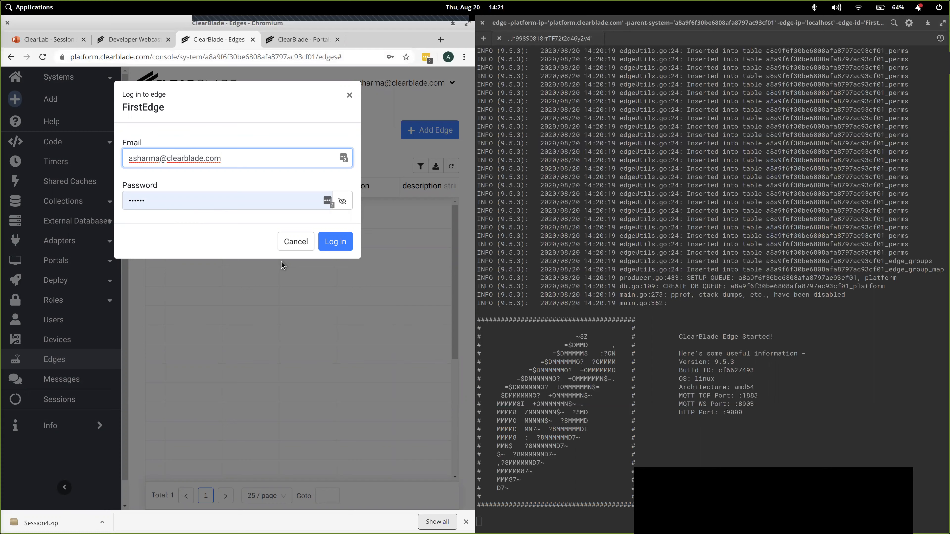
pyautogui.click(329, 249)
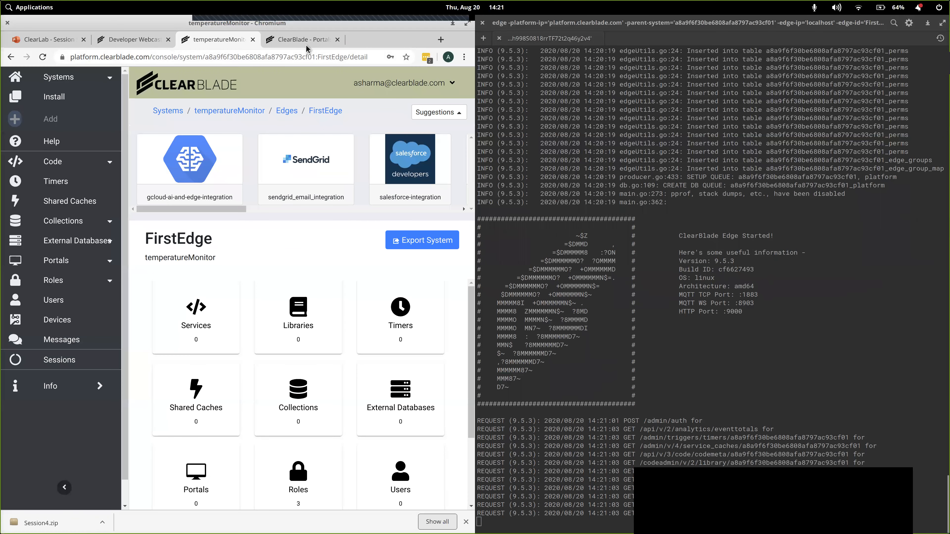
# - Compare the asset overview of the temperatureMonitor system with that of FirstEdge
pyautogui.click(307, 39)
pyautogui.click(226, 41)
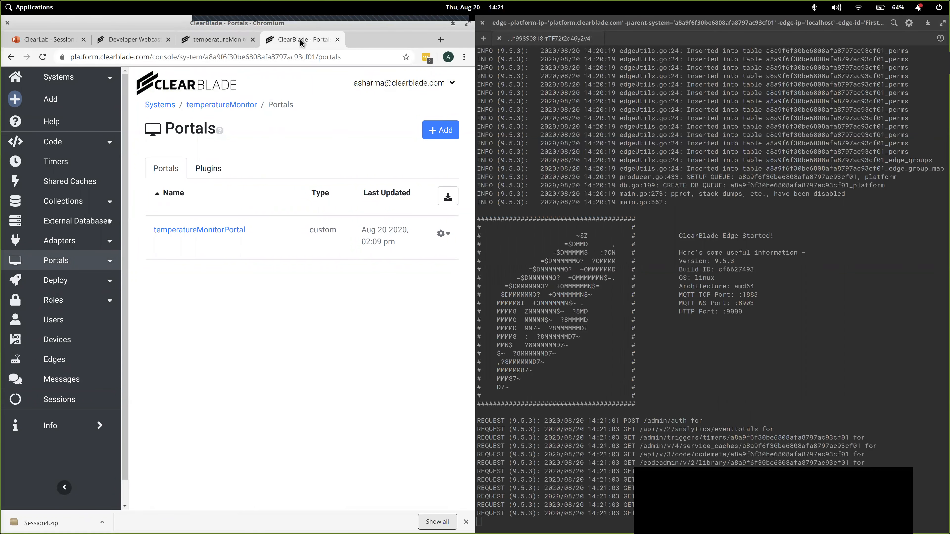
pyautogui.click(224, 105)
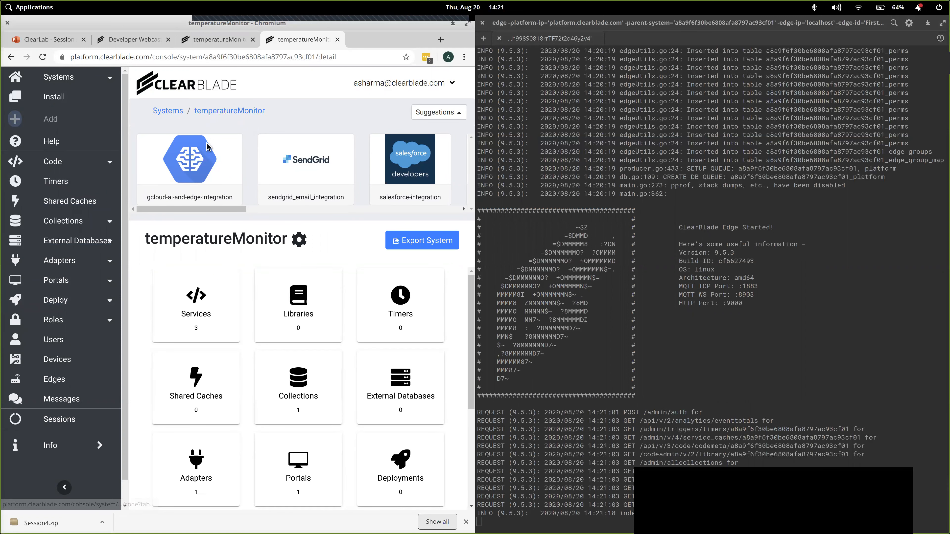
pyautogui.click(224, 40)
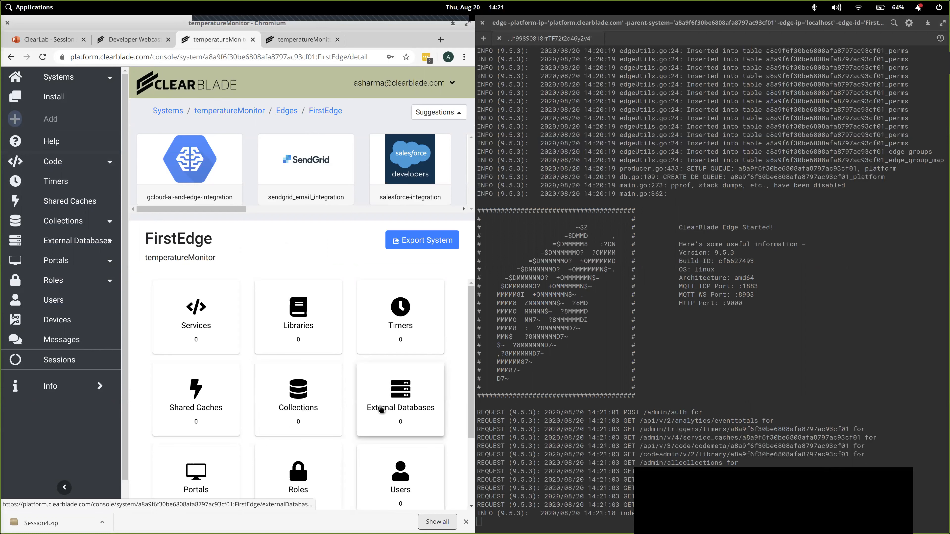
pyautogui.scroll(-3, 381, 409)
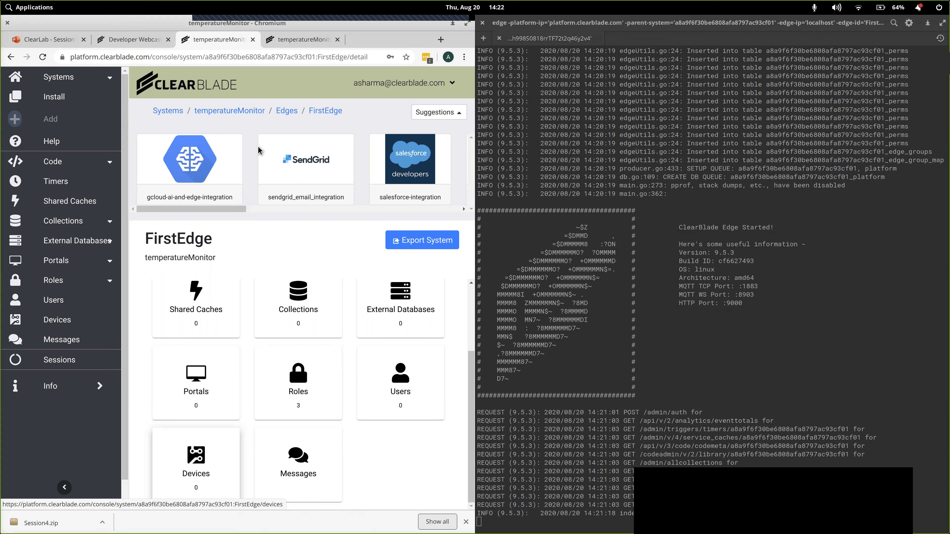
# - Create a deployment named FirstEdgeDeployment in the temperatureMonitor system
pyautogui.click(305, 45)
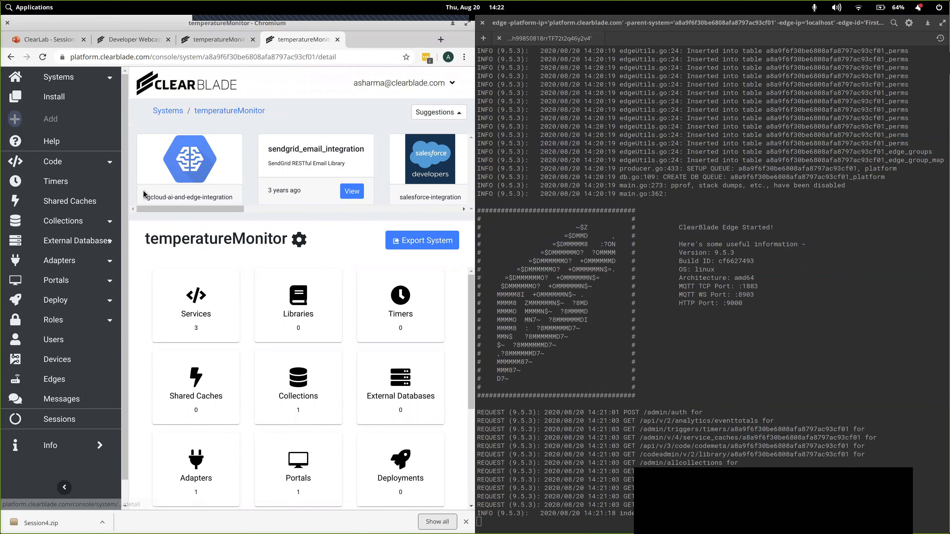
pyautogui.click(76, 302)
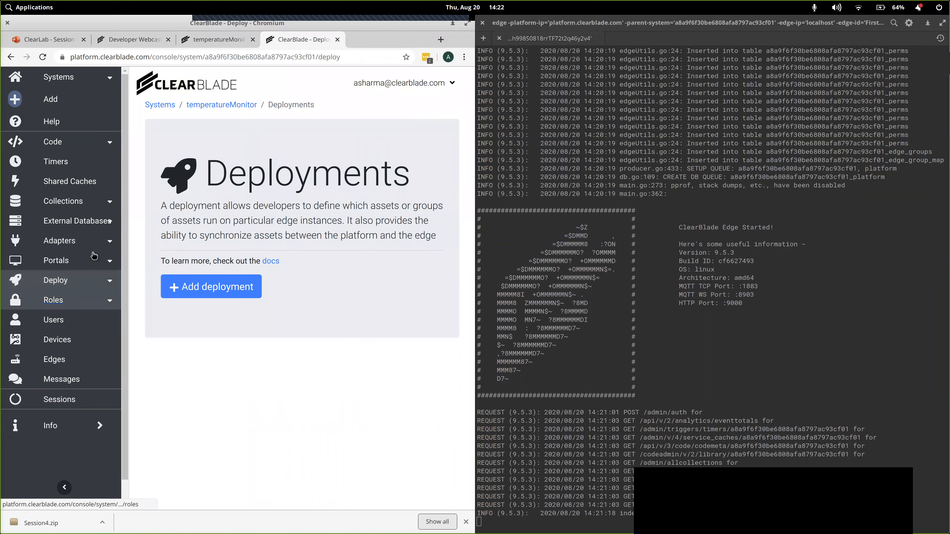
pyautogui.click(210, 288)
pyautogui.click(208, 147)
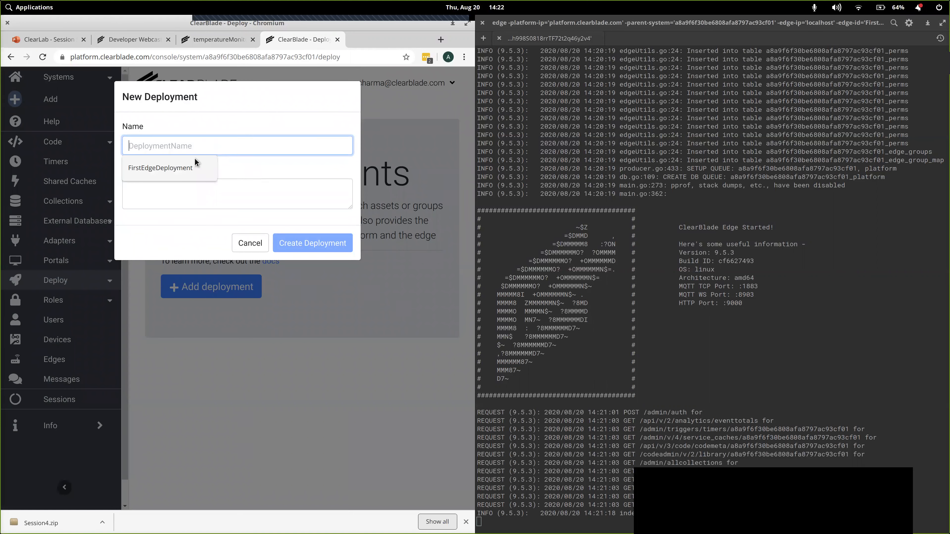
pyautogui.click(179, 165)
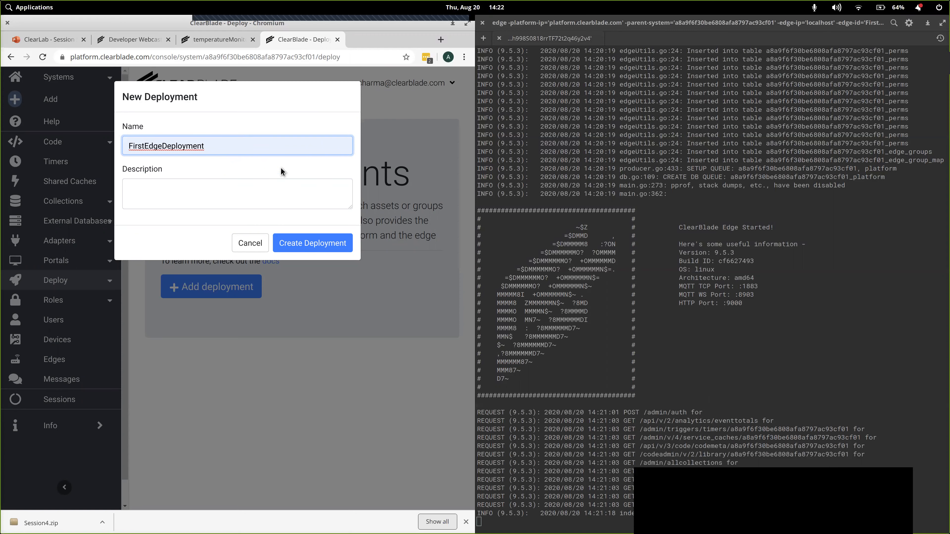
pyautogui.click(309, 238)
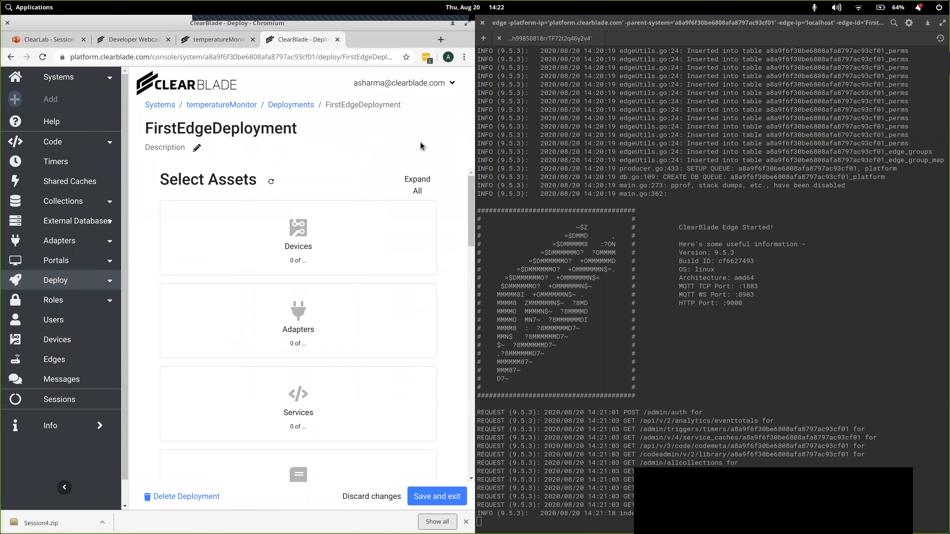
# - Maximize the browser window and set the Devices table and the temperatureAdapter adapter to Sync To Edge in FirstEdgeDeployment
pyautogui.click(467, 24)
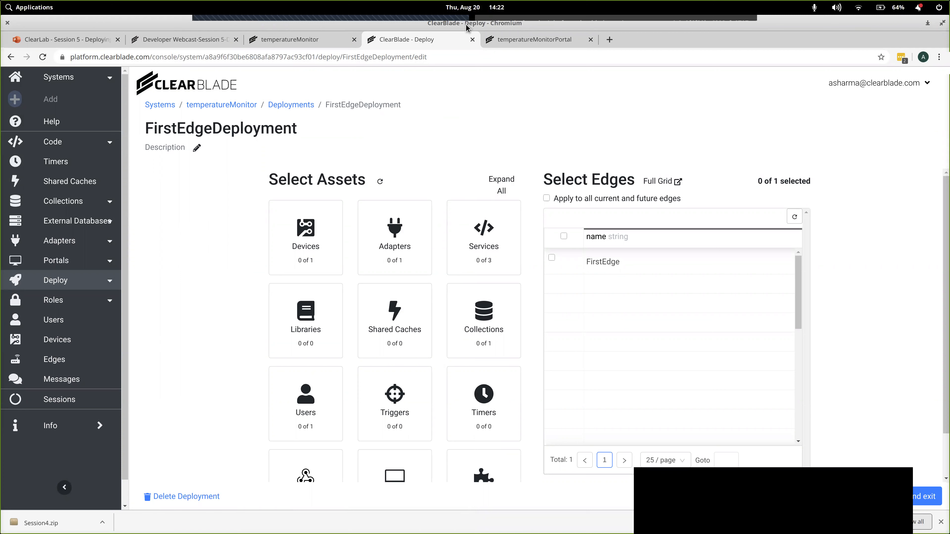
pyautogui.click(300, 235)
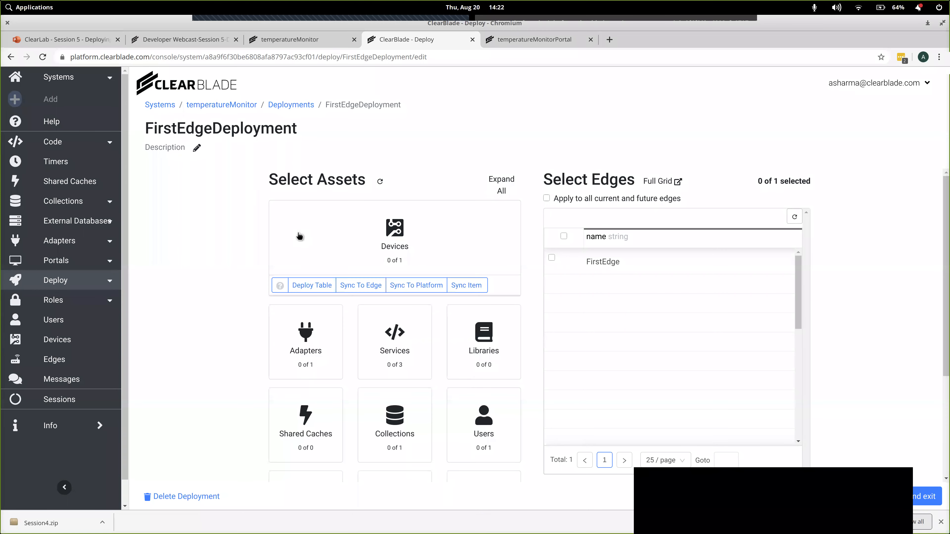
pyautogui.click(366, 287)
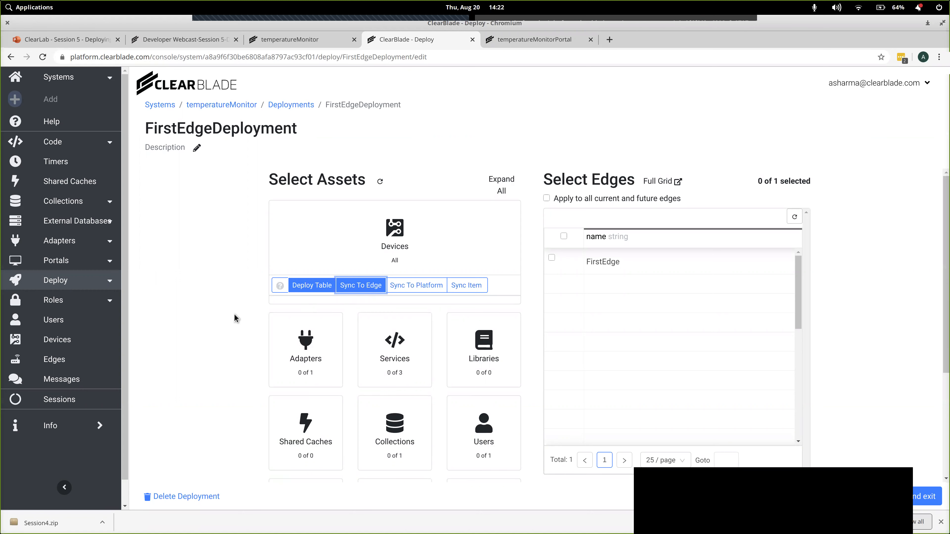
pyautogui.click(304, 344)
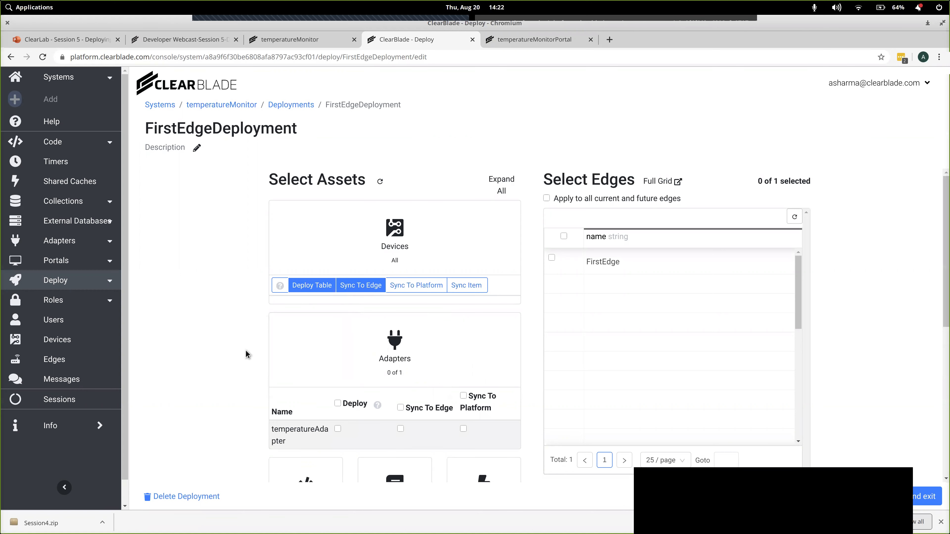
pyautogui.scroll(-4, 246, 350)
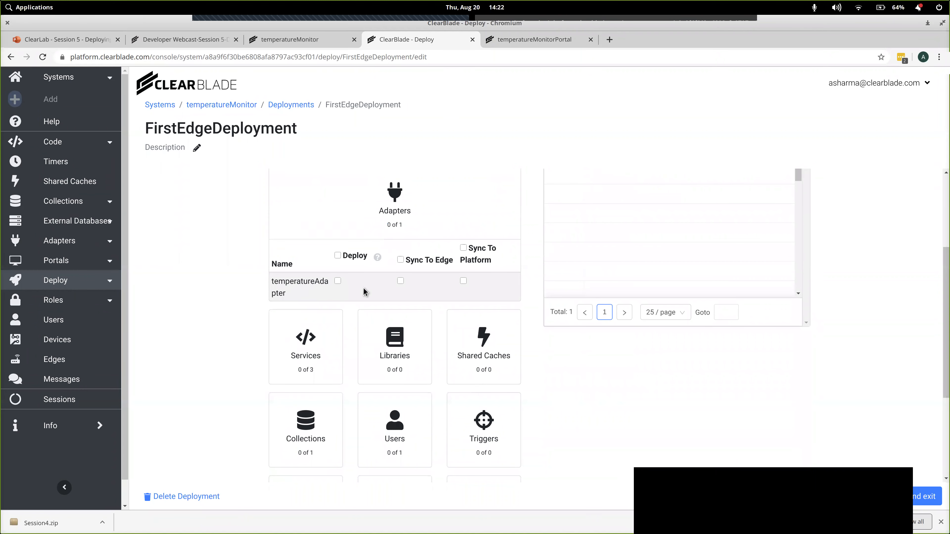
pyautogui.click(400, 282)
# - Set the logTemperatures service to Sync To Edge in the deployment's assets
pyautogui.click(305, 348)
pyautogui.scroll(-4, 231, 346)
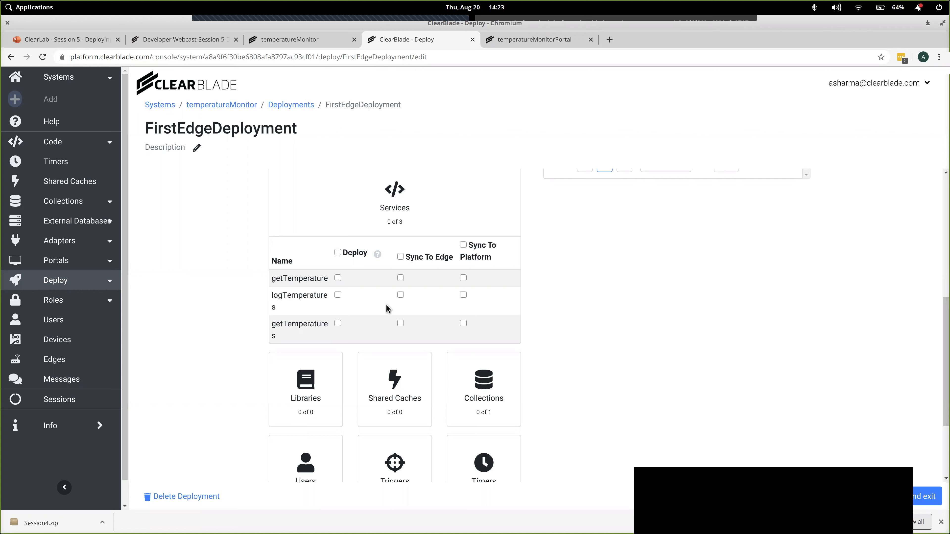
pyautogui.click(401, 296)
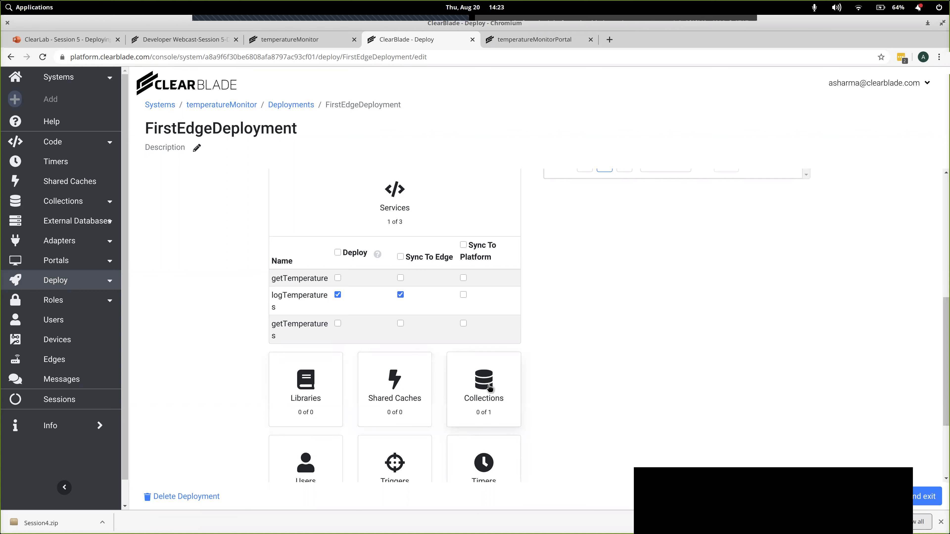
# - Set the device_1_temperatures collection to Sync To Platform in the deployment's assets
pyautogui.click(491, 393)
pyautogui.scroll(-3, 586, 379)
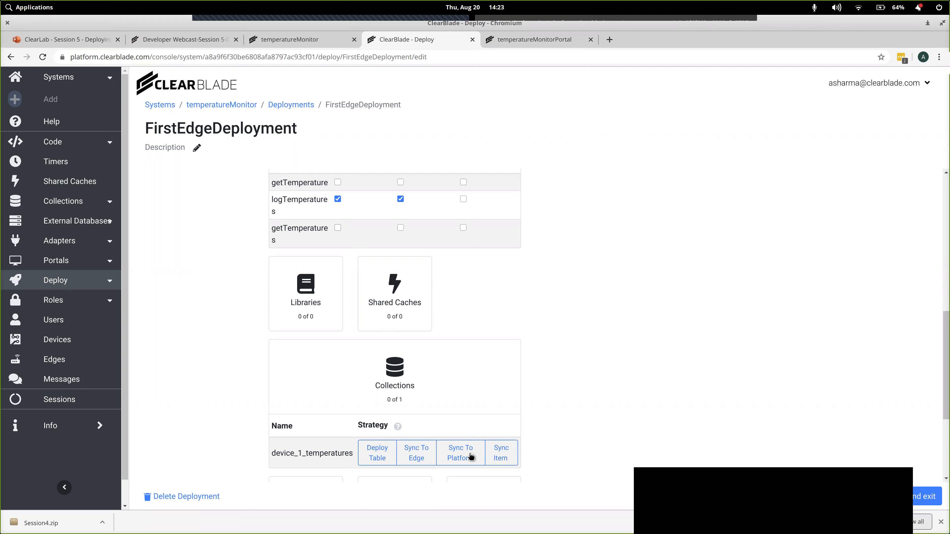
pyautogui.click(460, 460)
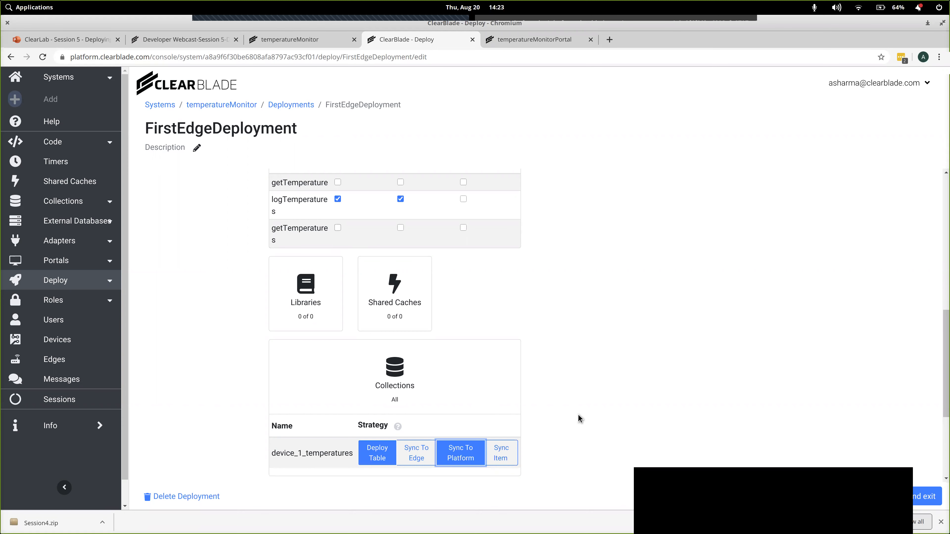
pyautogui.scroll(-3, 579, 414)
pyautogui.scroll(-1, 580, 413)
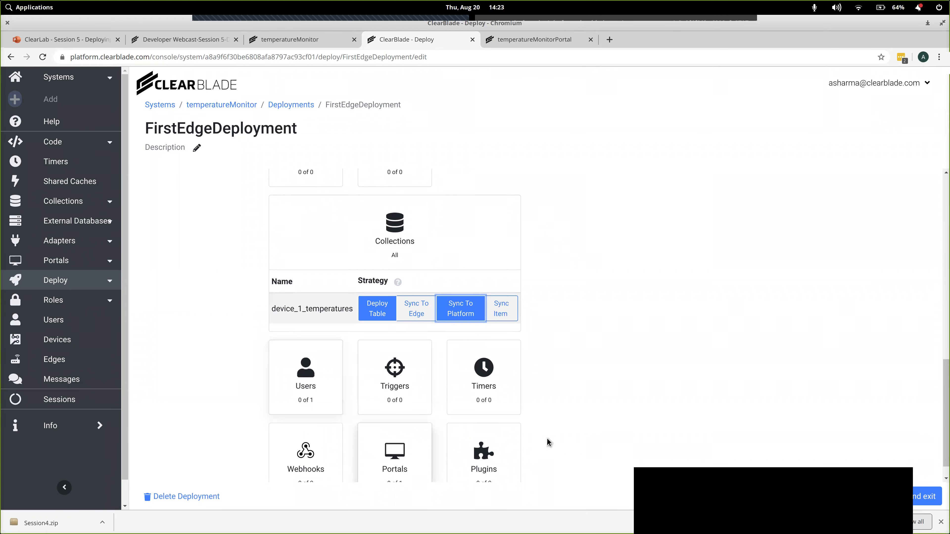
# - Select the FirstEdge edge as the target of FirstEdgeDeployment, then save and exit the deployment
pyautogui.scroll(-1, 547, 439)
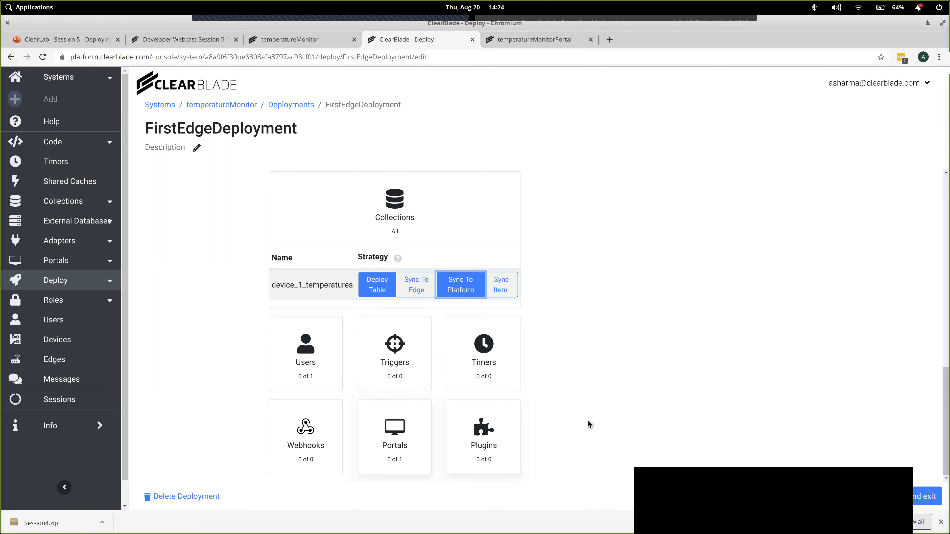
pyautogui.scroll(3, 588, 420)
pyautogui.scroll(10, 587, 419)
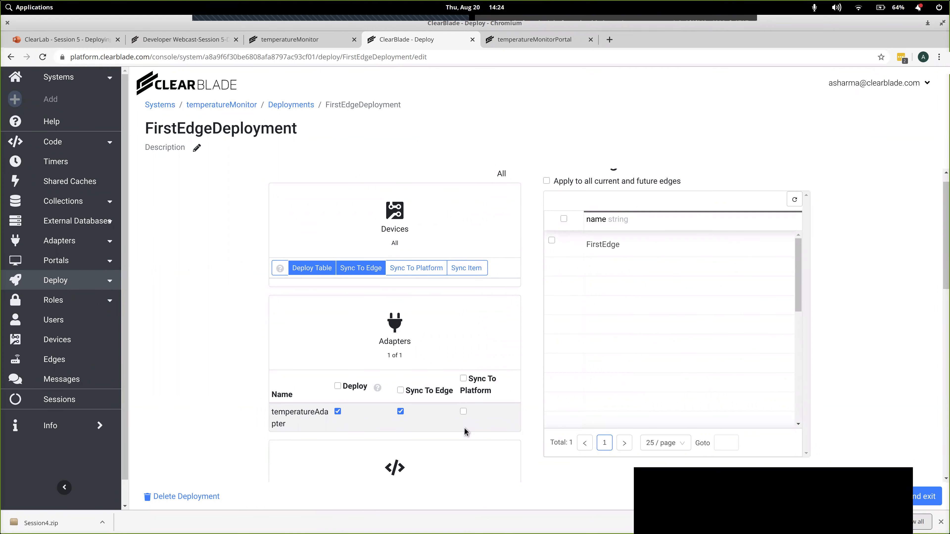
pyautogui.click(553, 241)
pyautogui.click(900, 498)
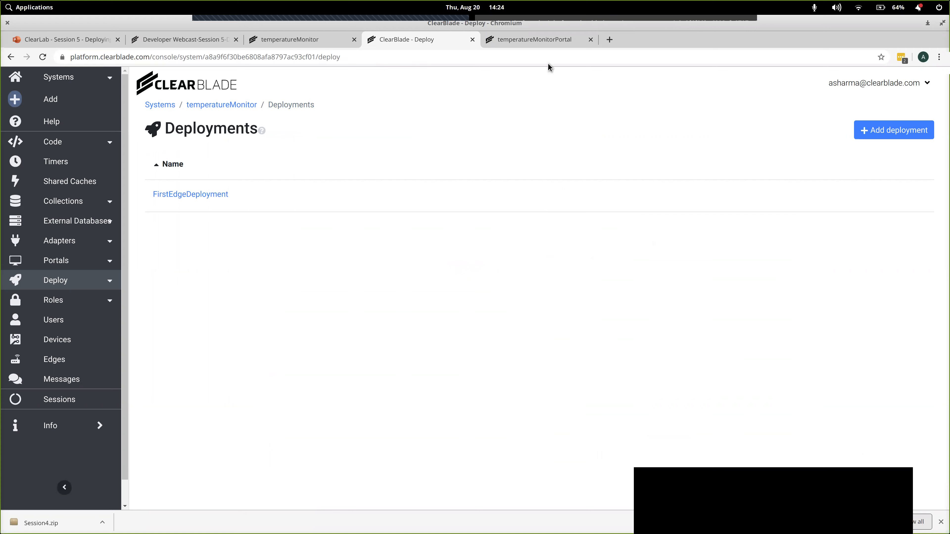
# - Reload the FirstEdge overview to check its deployed assets, and decline the offer to update the saved password
pyautogui.click(312, 41)
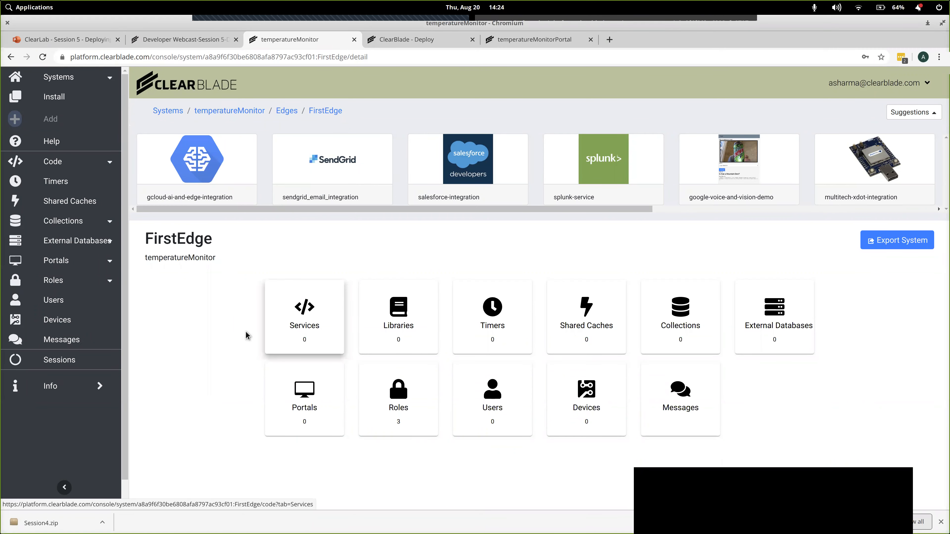
pyautogui.rightClick(189, 319)
pyautogui.click(212, 355)
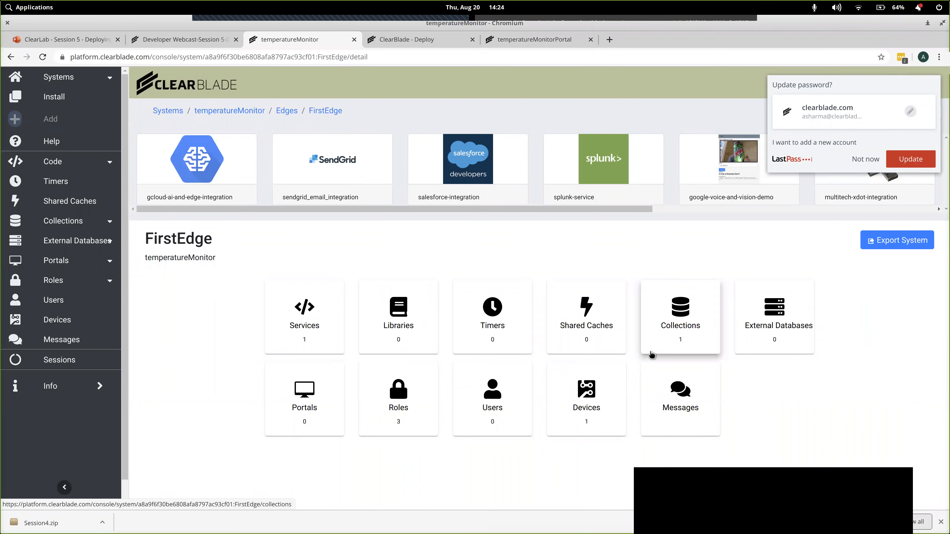
pyautogui.click(870, 160)
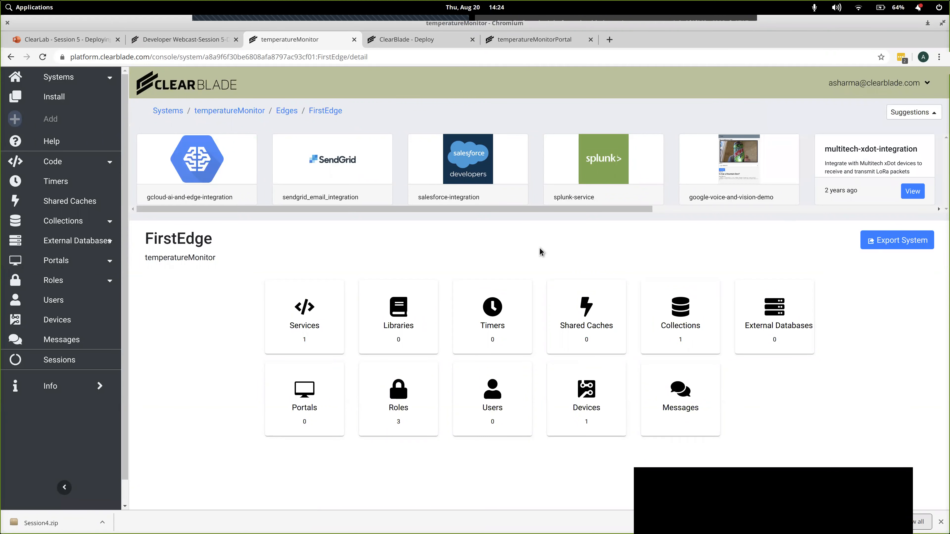
# - Save and test the logTemperatures service on FirstEdge, then refresh its list of running instances
pyautogui.click(317, 306)
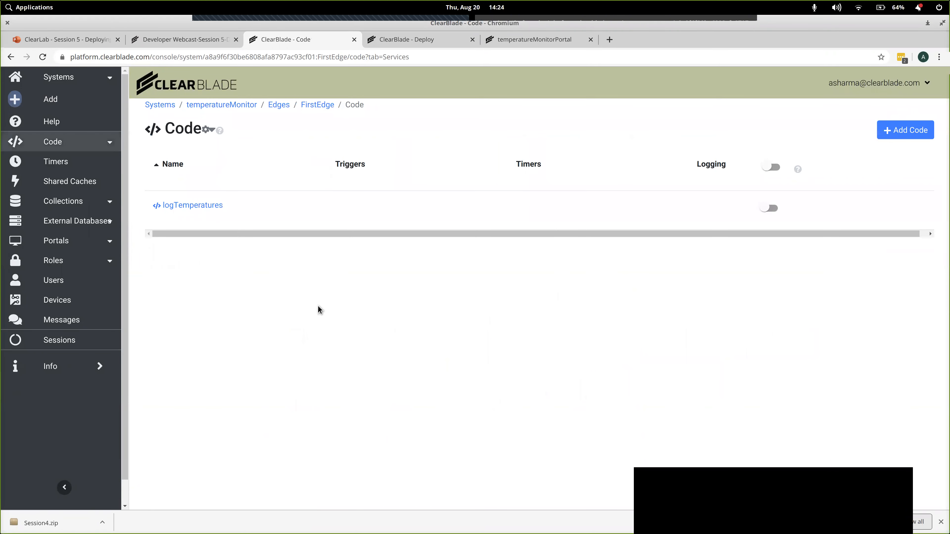
pyautogui.click(203, 208)
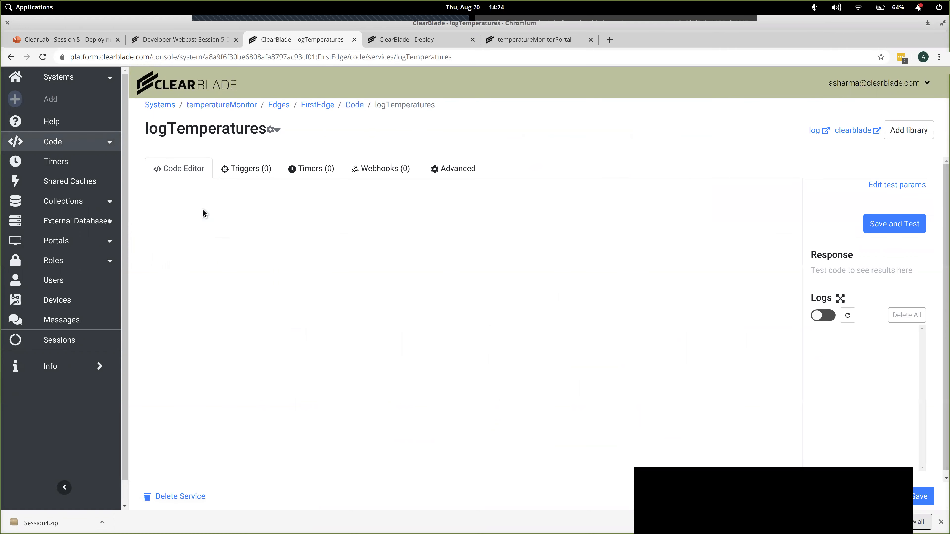
pyautogui.click(464, 173)
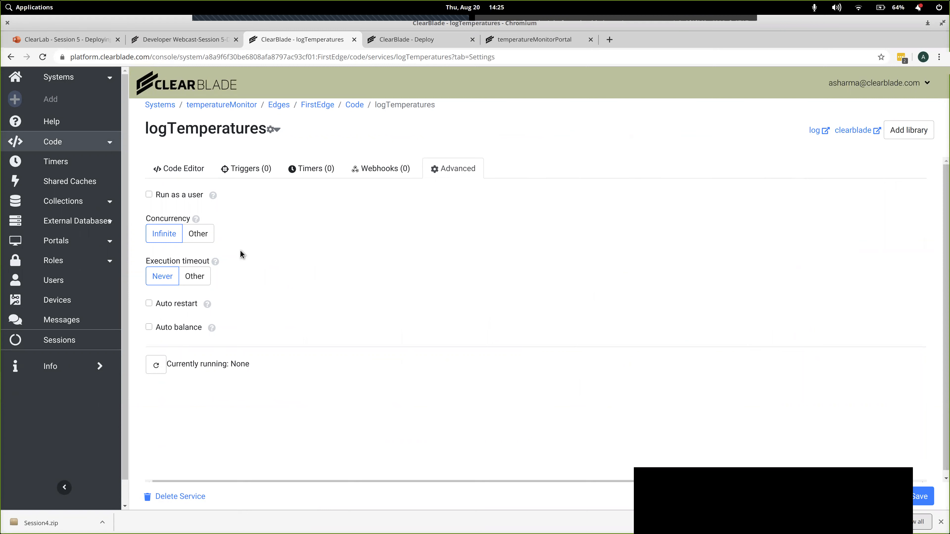
pyautogui.click(190, 171)
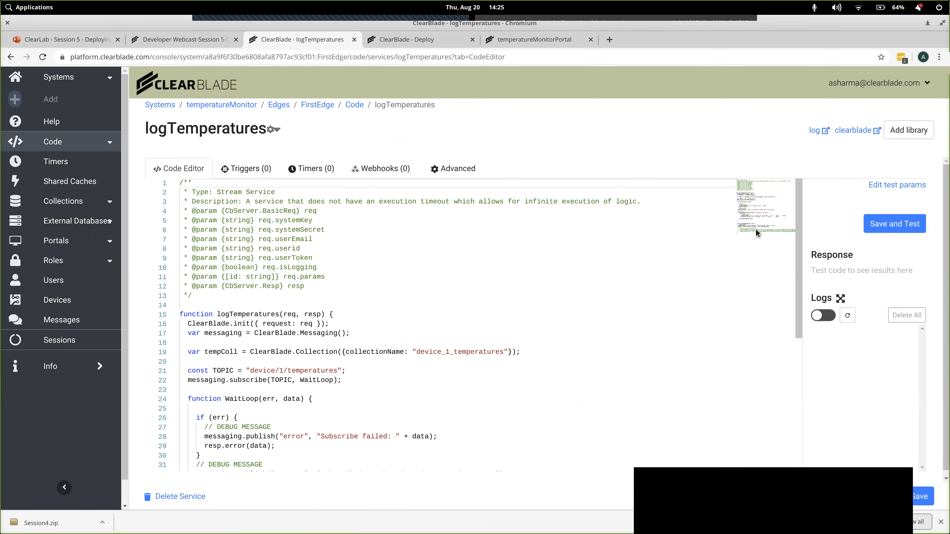
pyautogui.click(886, 224)
pyautogui.click(464, 171)
pyautogui.click(158, 366)
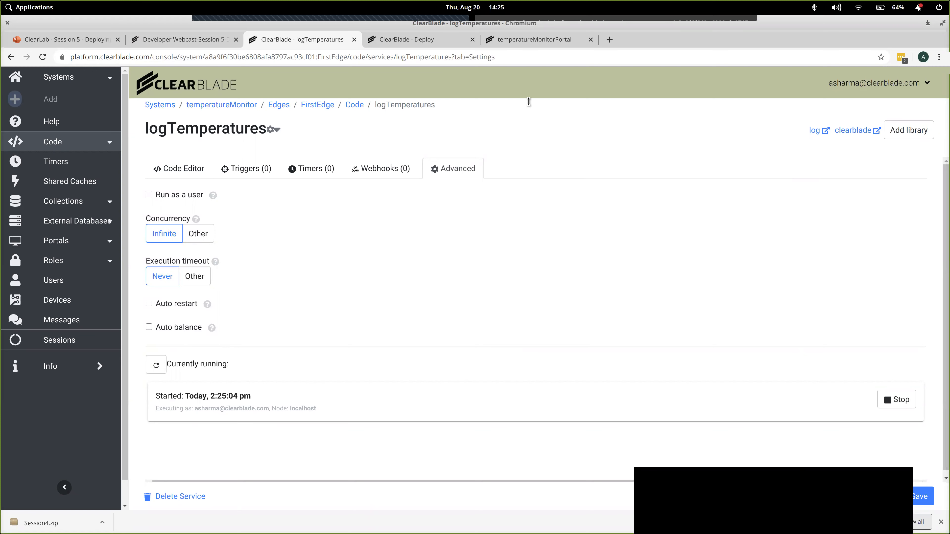
# - Show temperatureMonitorPortal beside the terminal and duplicate the terminal session so a second shell is available in session5
pyautogui.click(530, 41)
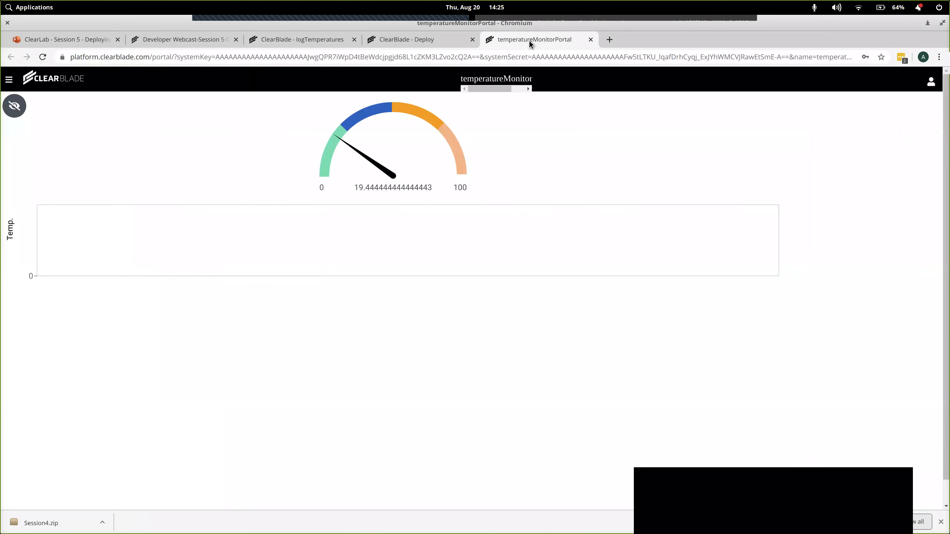
pyautogui.press('ctrl+super+Left')
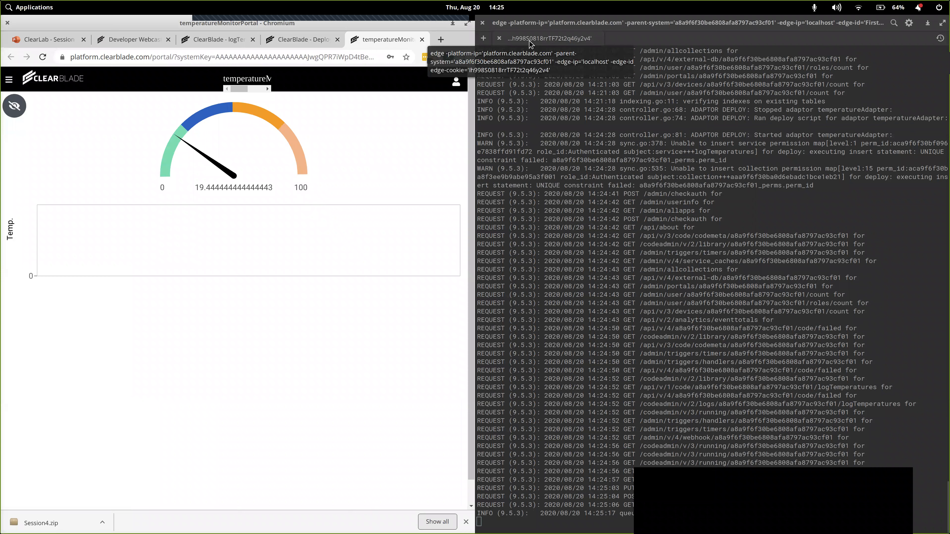
pyautogui.rightClick(567, 37)
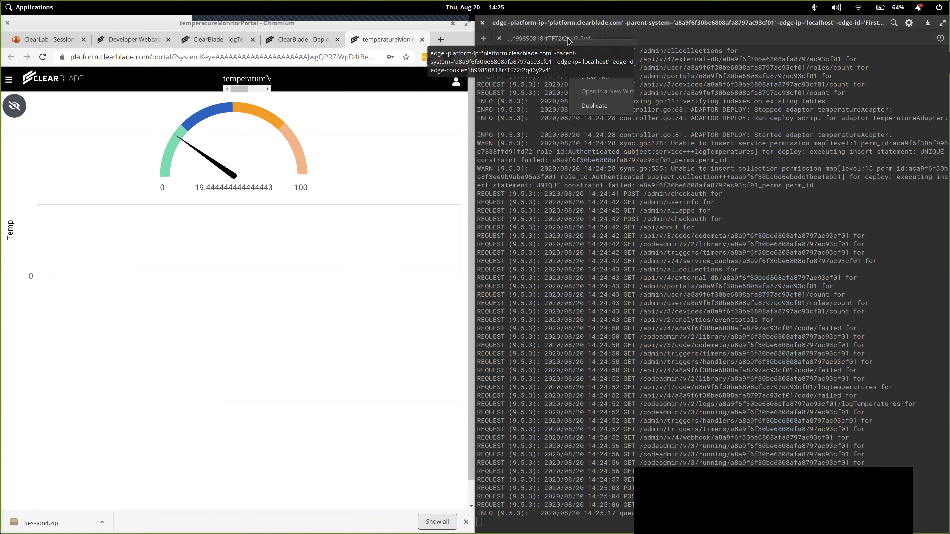
pyautogui.click(598, 98)
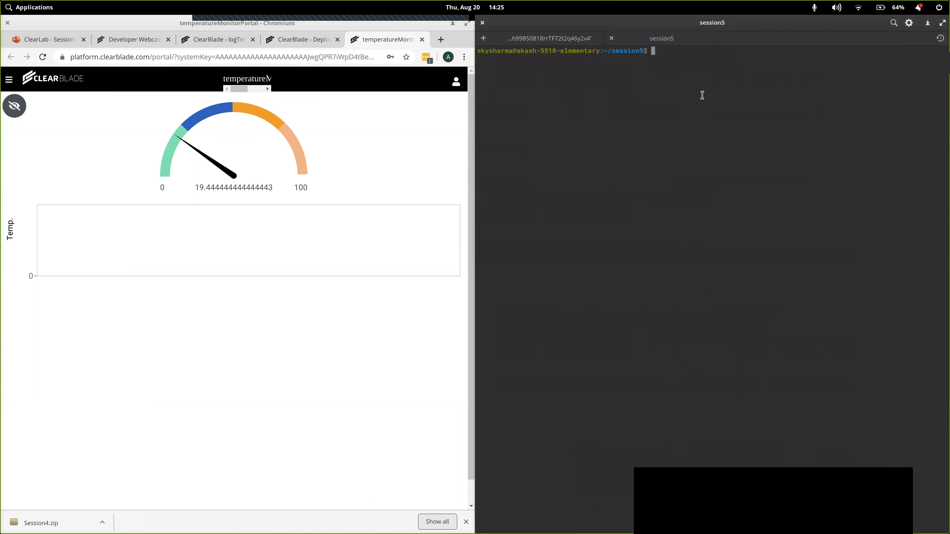
# - Change to the session5/adapters/temperatureAdapter folder in the new shell, listing the contents at each level
pyautogui.write('ls')
pyautogui.press('Return')
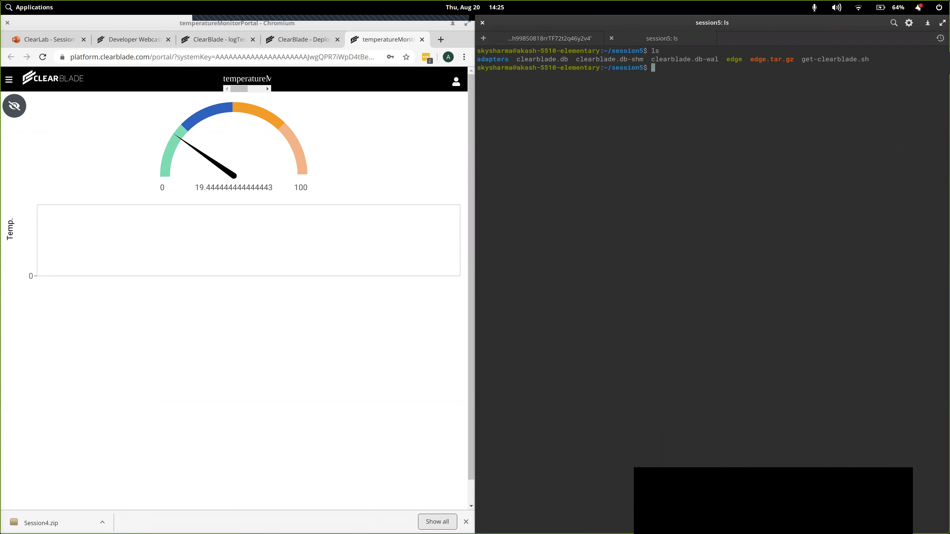
pyautogui.write('cd ad')
pyautogui.press('Tab')
pyautogui.press('Return')
pyautogui.write('ls')
pyautogui.press('Return')
pyautogui.write('cd te')
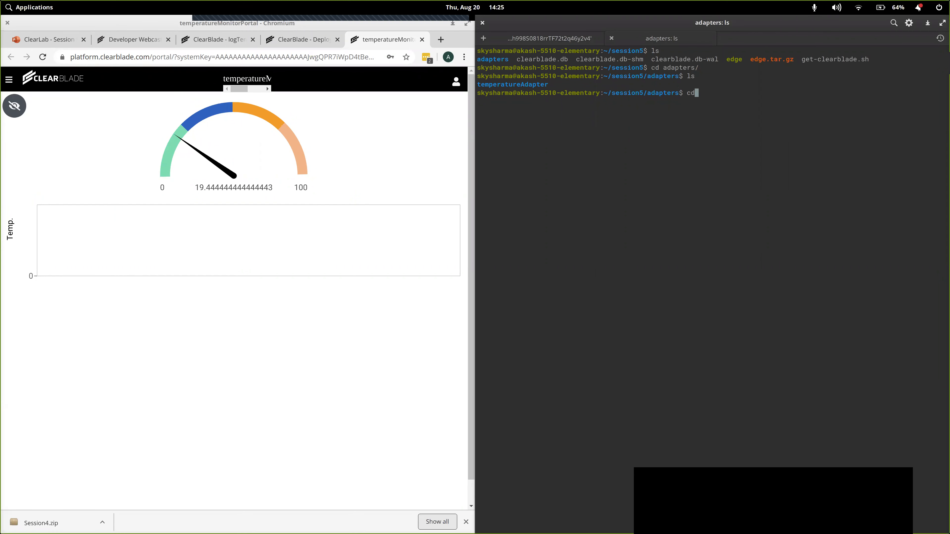
pyautogui.press('Tab')
pyautogui.press('Return')
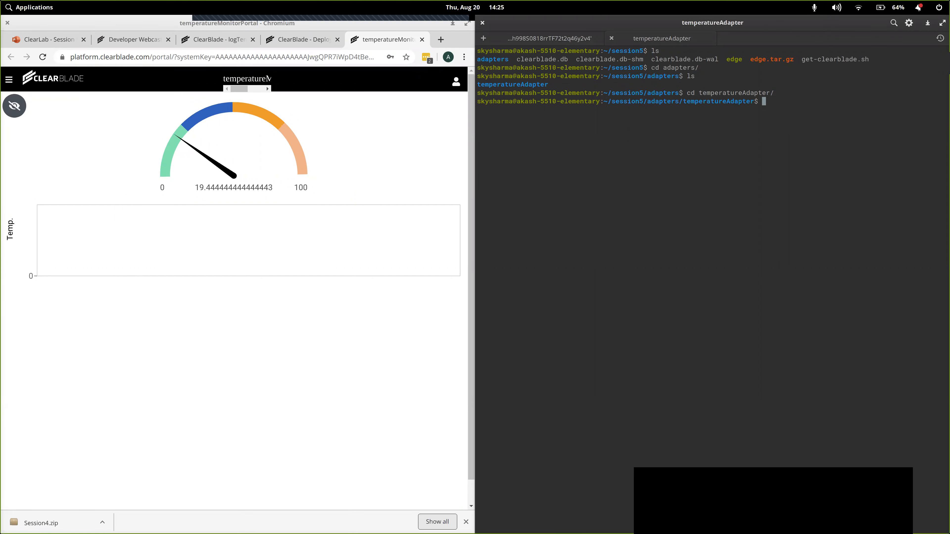
pyautogui.write('ls')
pyautogui.press('Return')
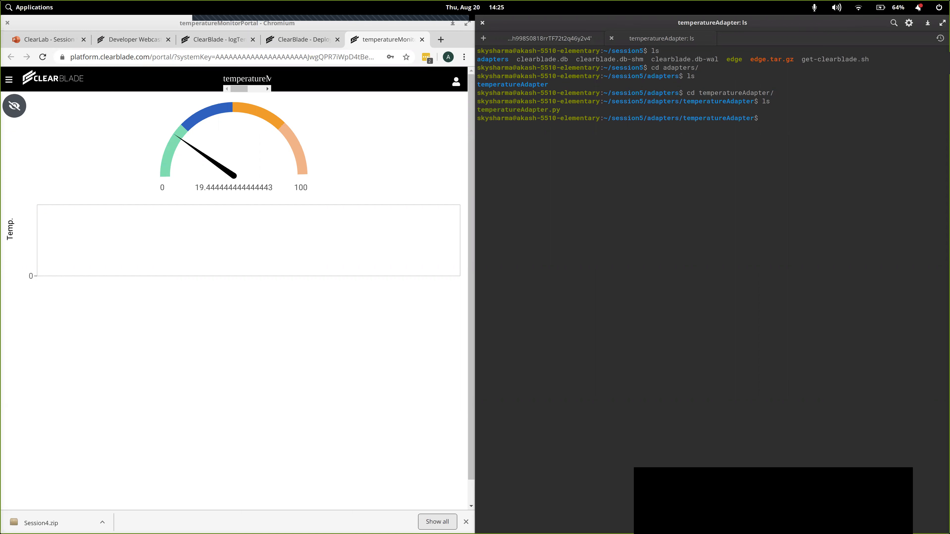
# - Run temperatureAdapter.py with python3 to start the temperature adapter on the edge
pyautogui.write('python3 t')
pyautogui.press('Tab')
pyautogui.press('Return')
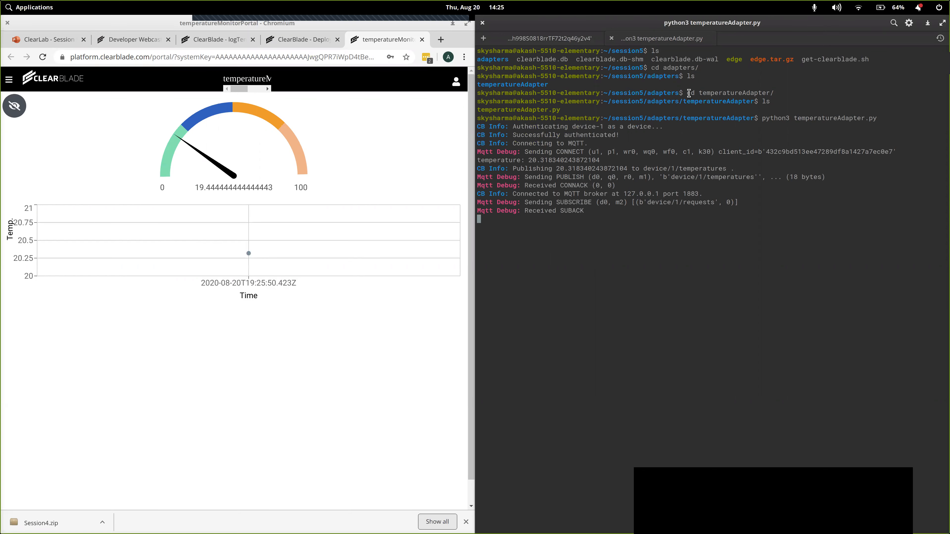